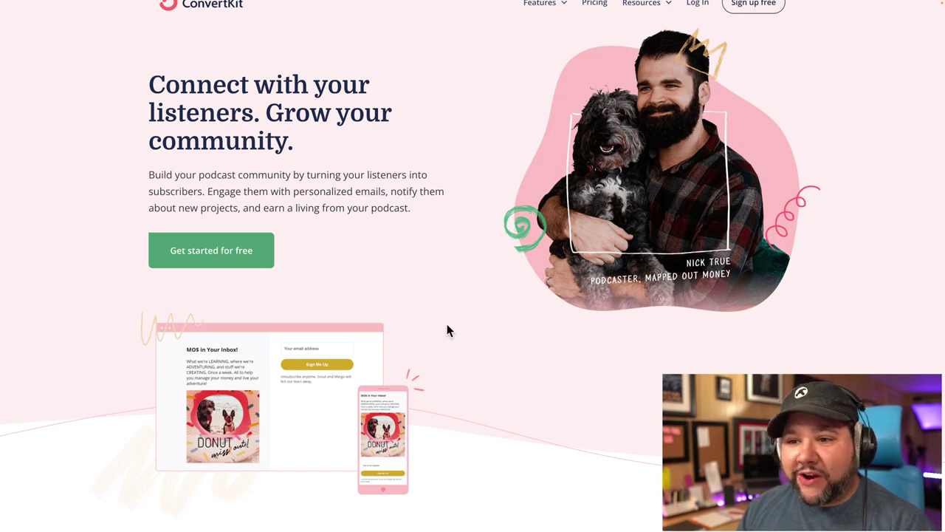
scroll(447, 330, "down", 5)
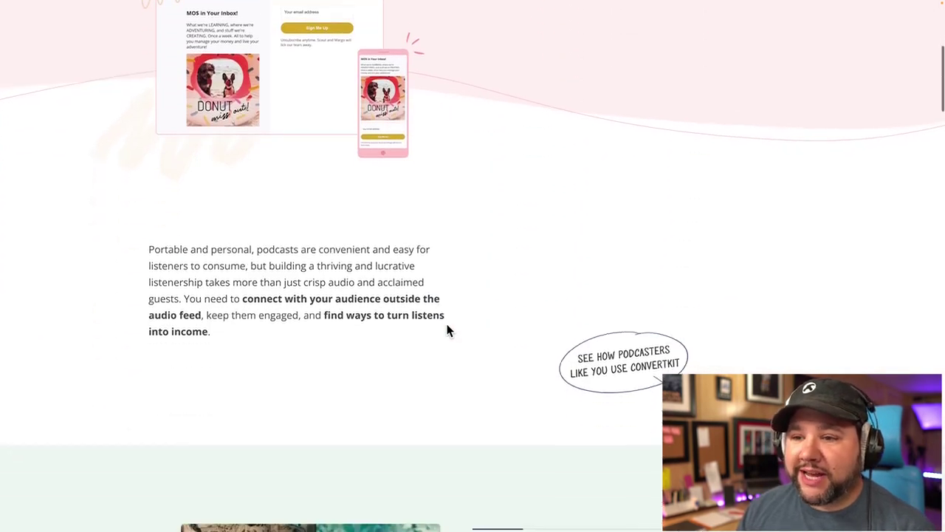
scroll(447, 330, "down", 3)
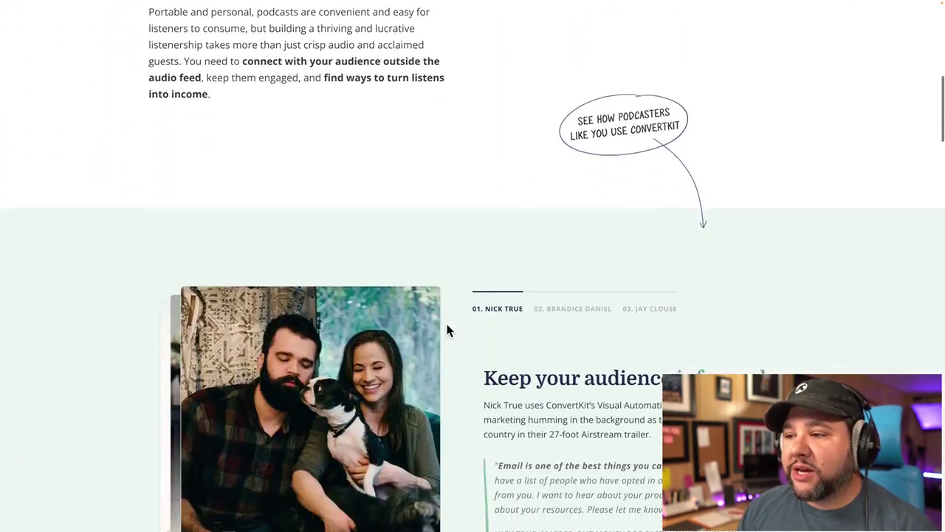
scroll(446, 330, "down", 1)
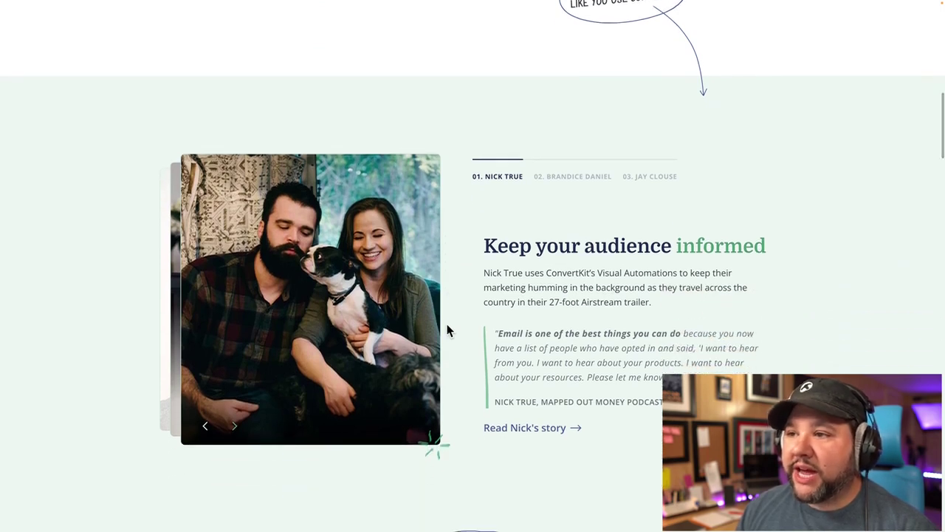
scroll(446, 330, "down", 1)
scroll(447, 330, "down", 1)
scroll(547, 173, "down", 1)
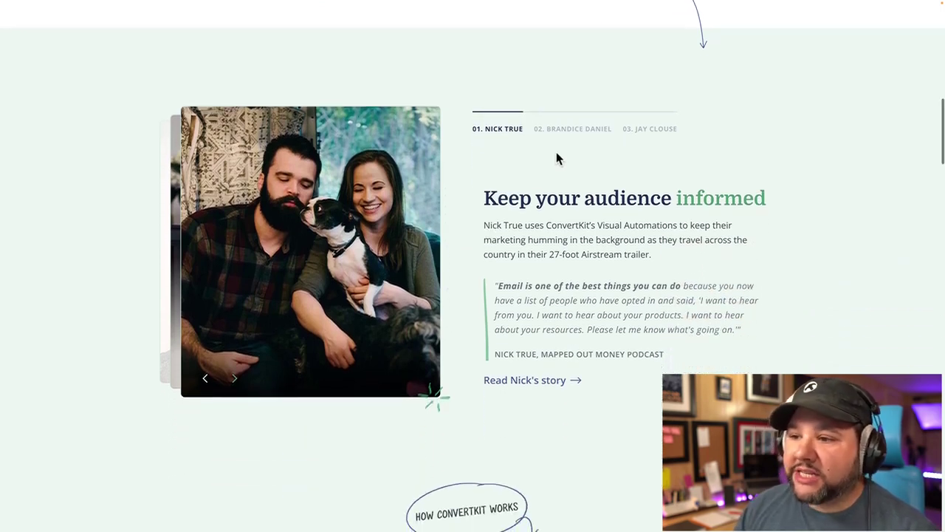
left_click(567, 133)
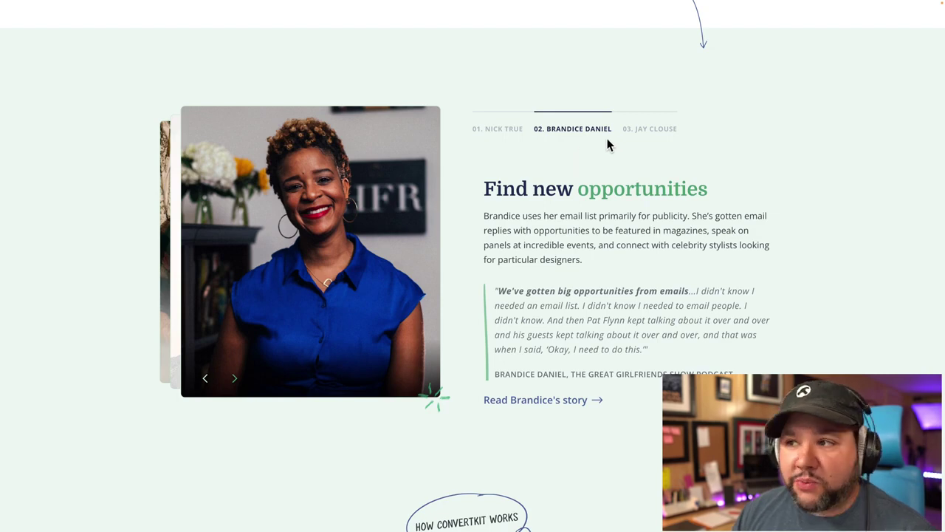
left_click(635, 131)
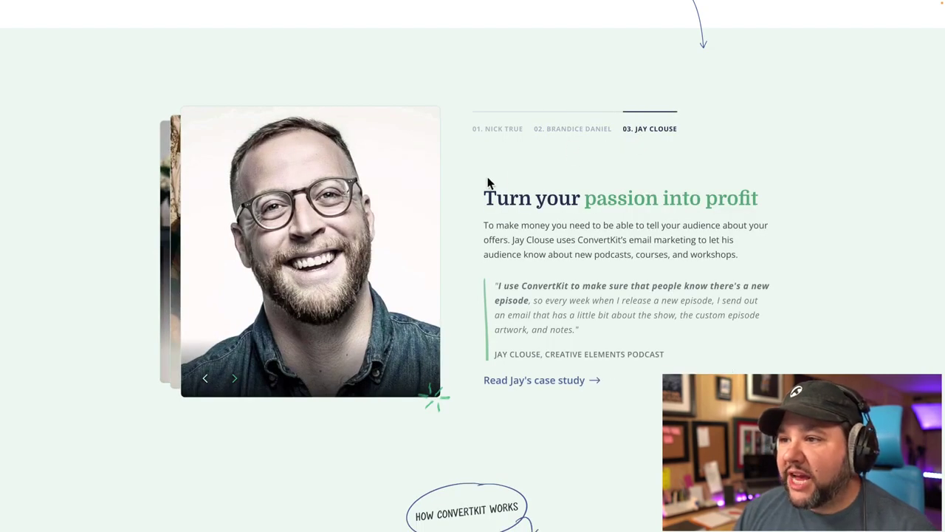
scroll(489, 184, "down", 1)
scroll(487, 183, "down", 1)
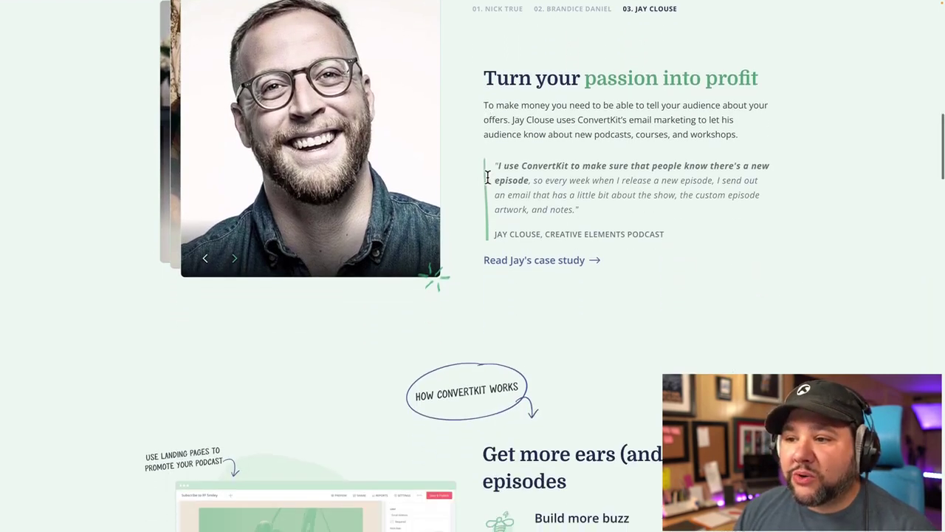
scroll(488, 183, "down", 3)
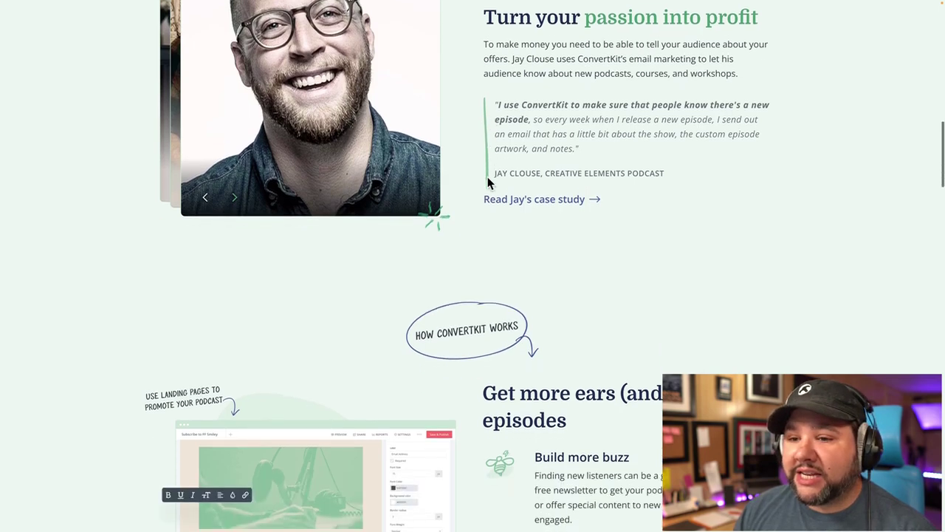
scroll(487, 183, "down", 2)
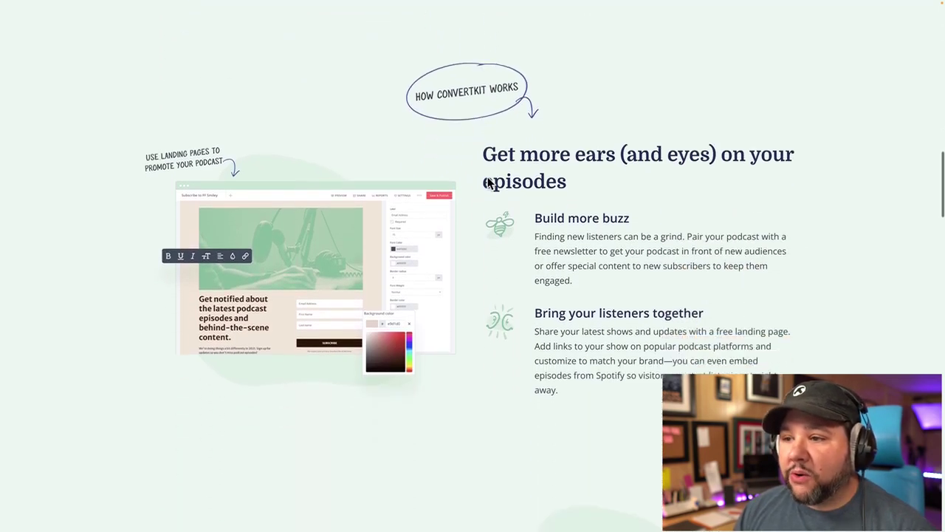
scroll(488, 183, "down", 4)
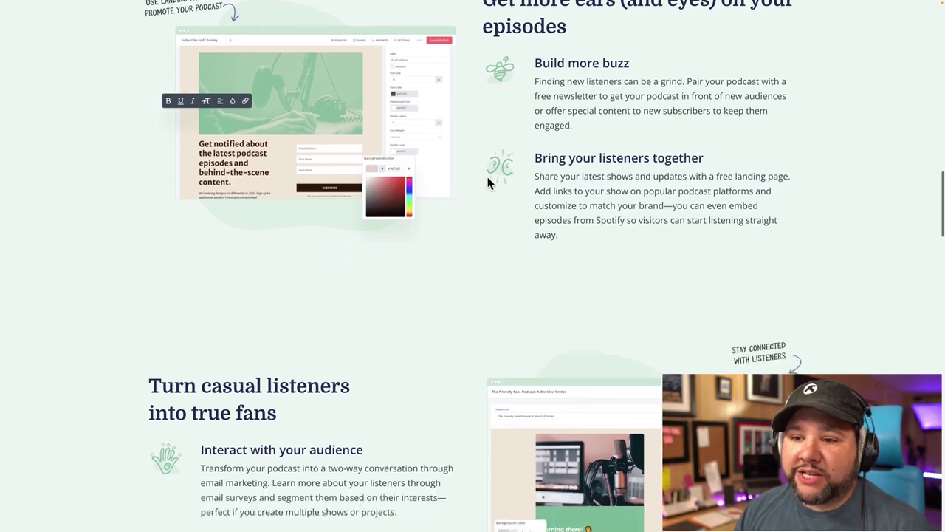
scroll(487, 183, "down", 1)
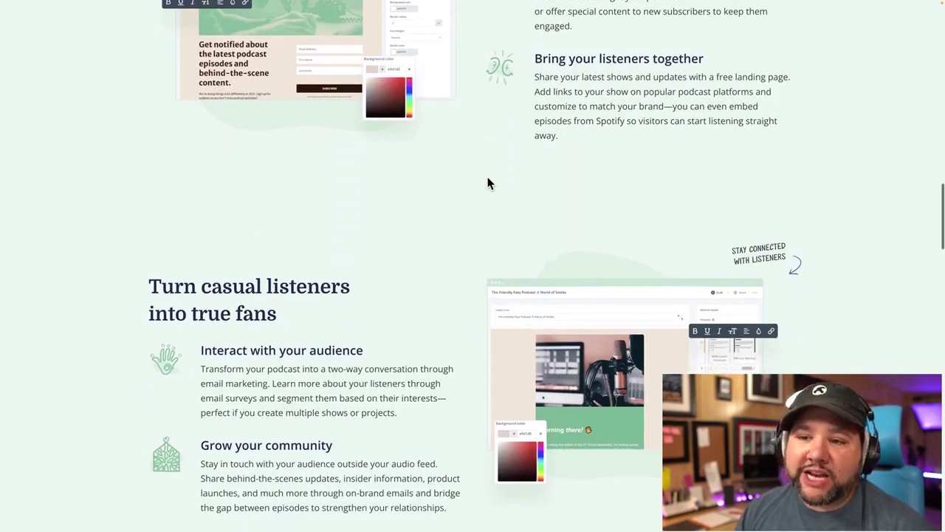
scroll(488, 183, "down", 6)
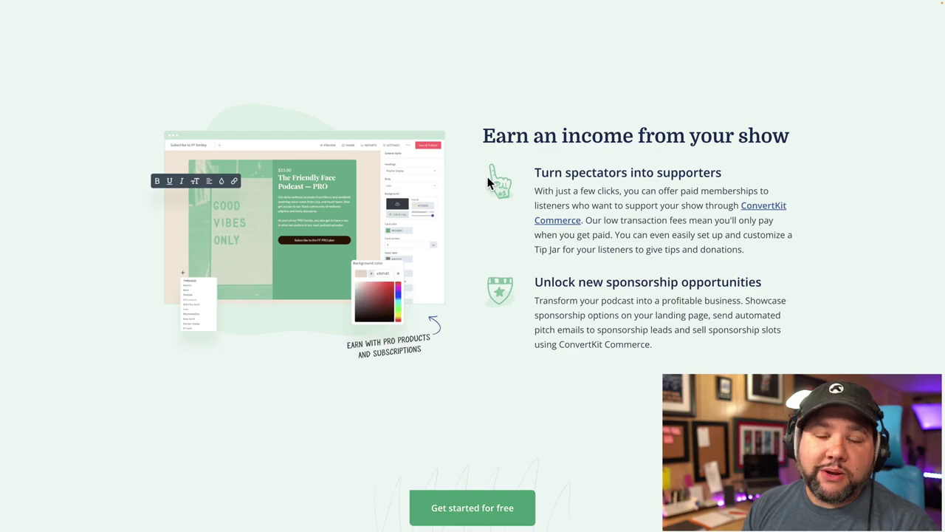
scroll(488, 178, "up", 15)
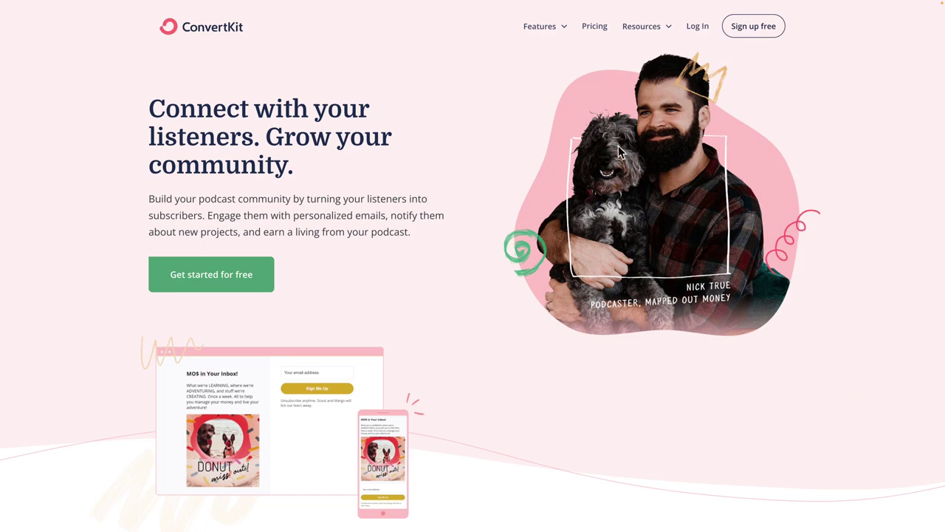
Step: Sign up for a free ConvertKit account with an email and password, accepting the terms
left_click(224, 31)
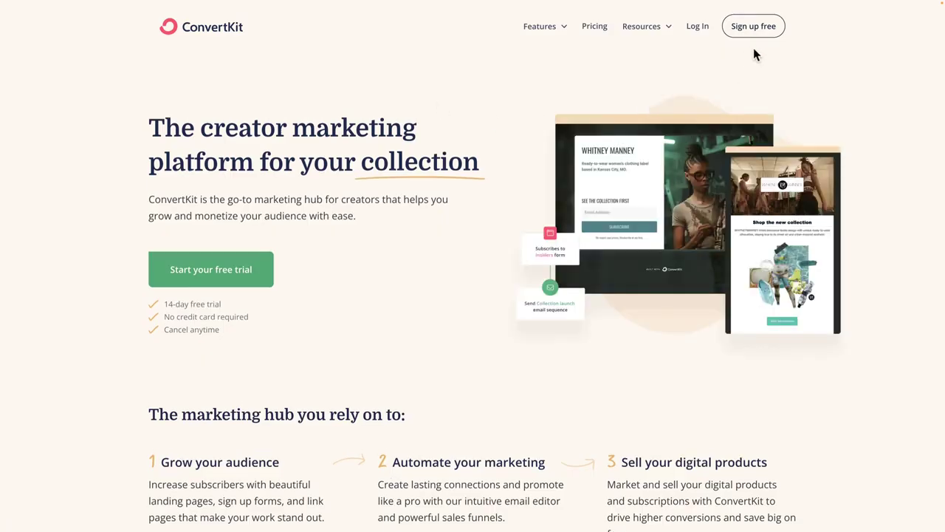
left_click(756, 27)
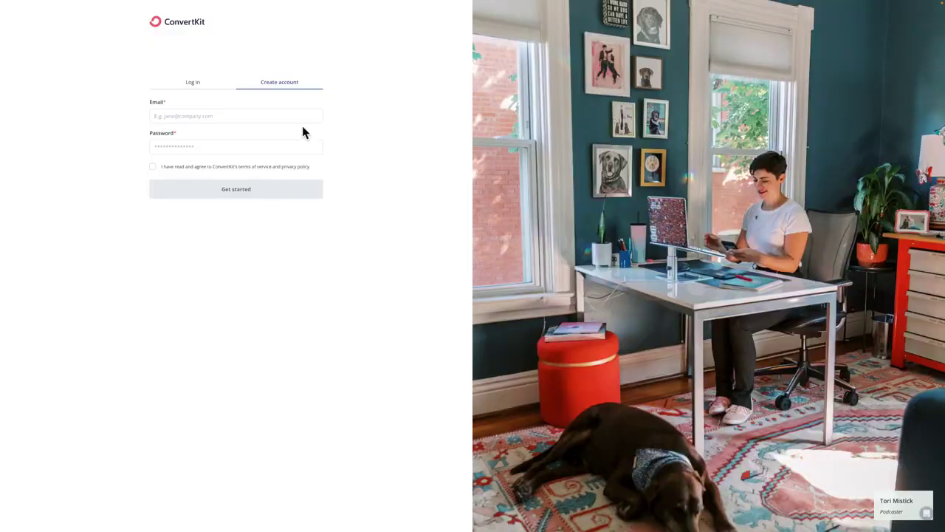
left_click(258, 150)
right_click(258, 150)
left_click(237, 153)
type("•••••")
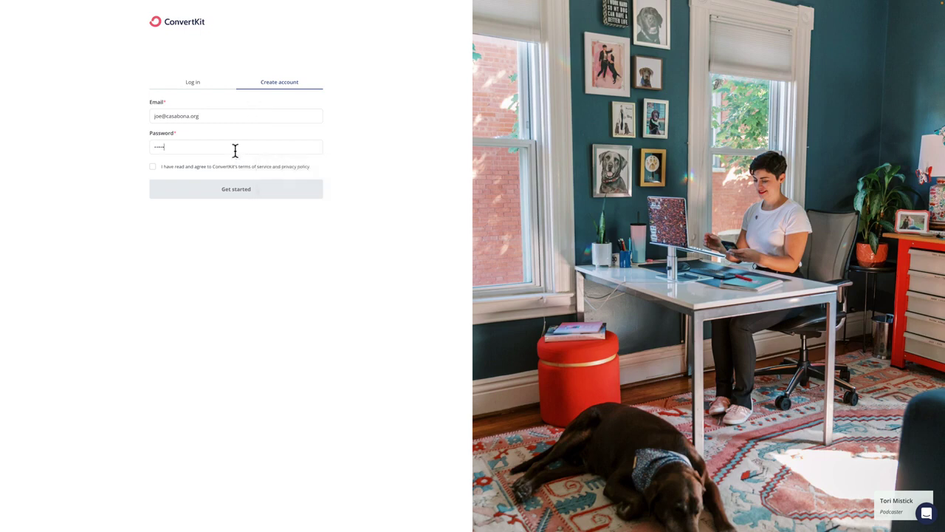
left_click(153, 167)
left_click(216, 196)
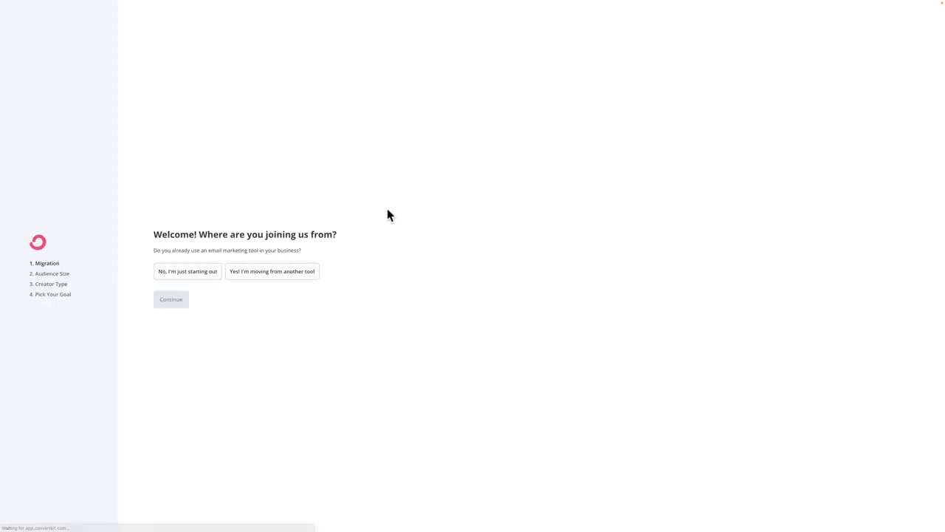
Step: Zoom the page to 150%, then answer 'just starting out' and an audience of 1 to 1,000
key("ctrl+plus")
key("ctrl+plus")
key("ctrl+plus")
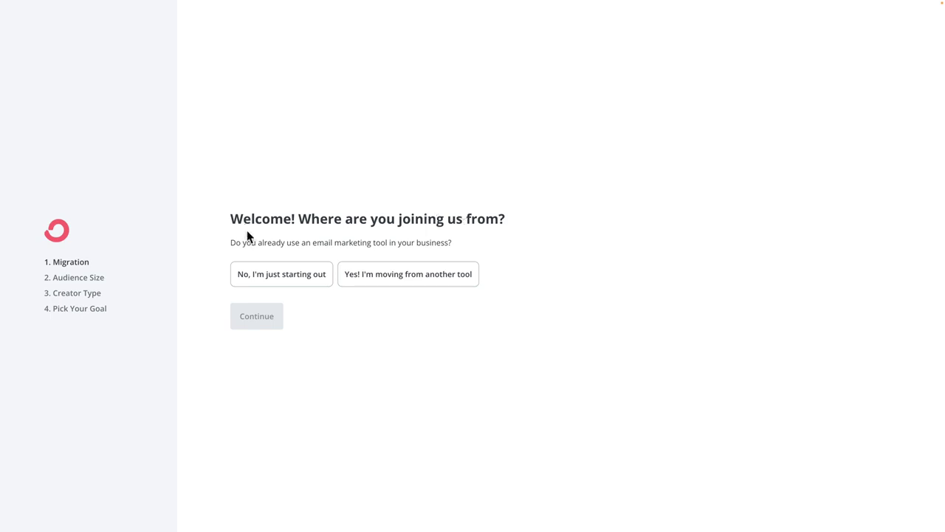
left_click(365, 275)
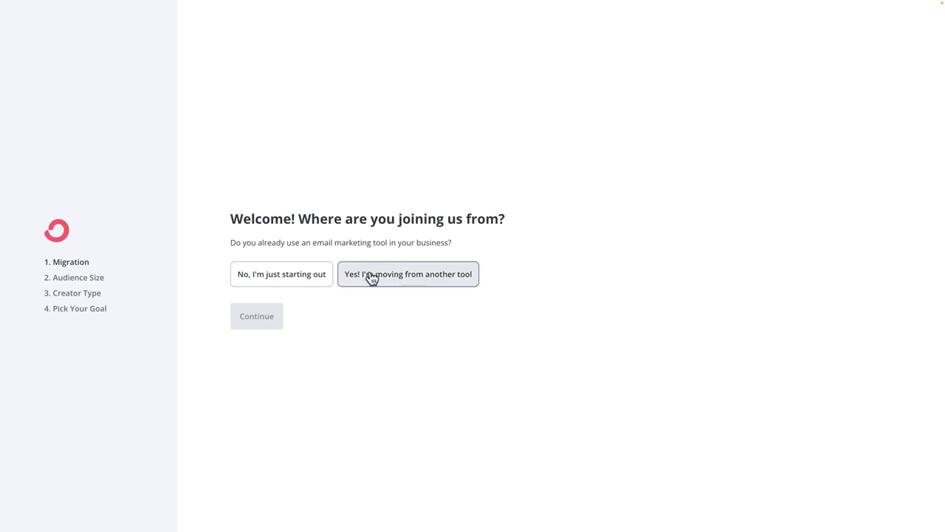
left_click(304, 281)
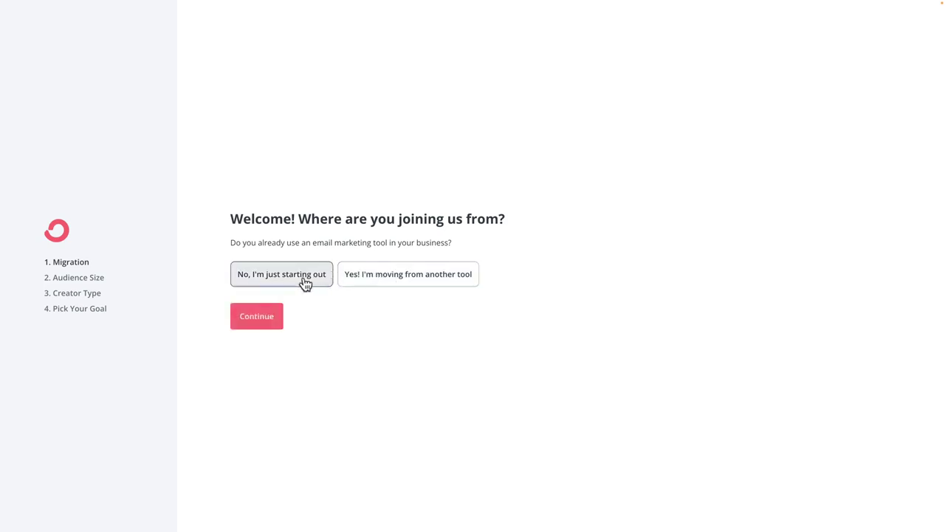
left_click(264, 316)
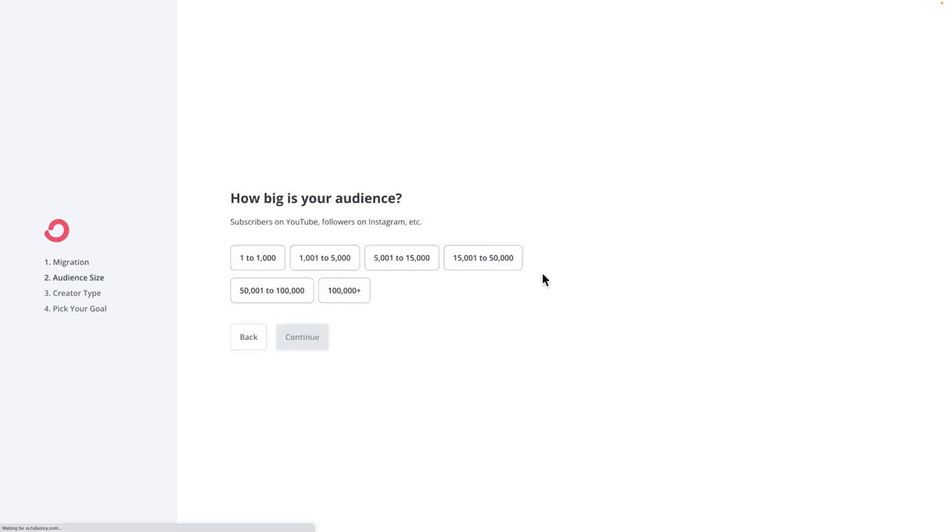
left_click(271, 263)
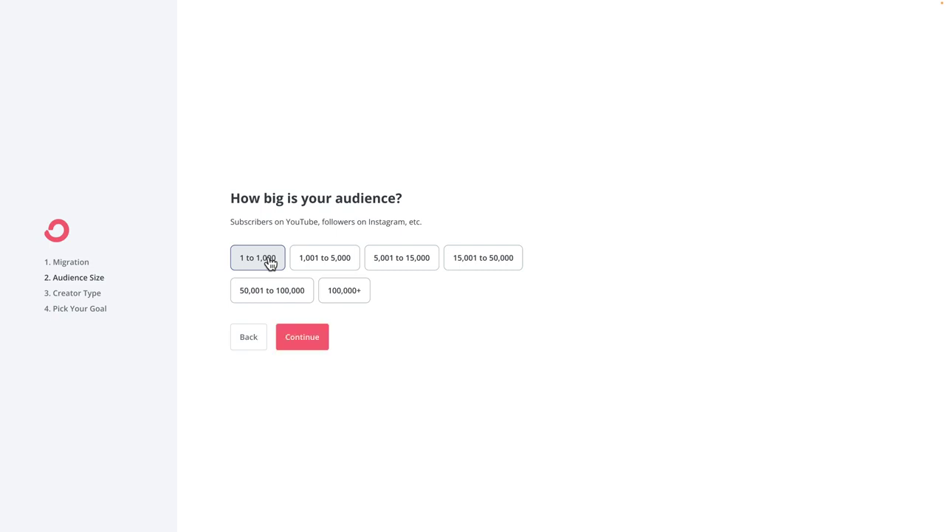
left_click(311, 345)
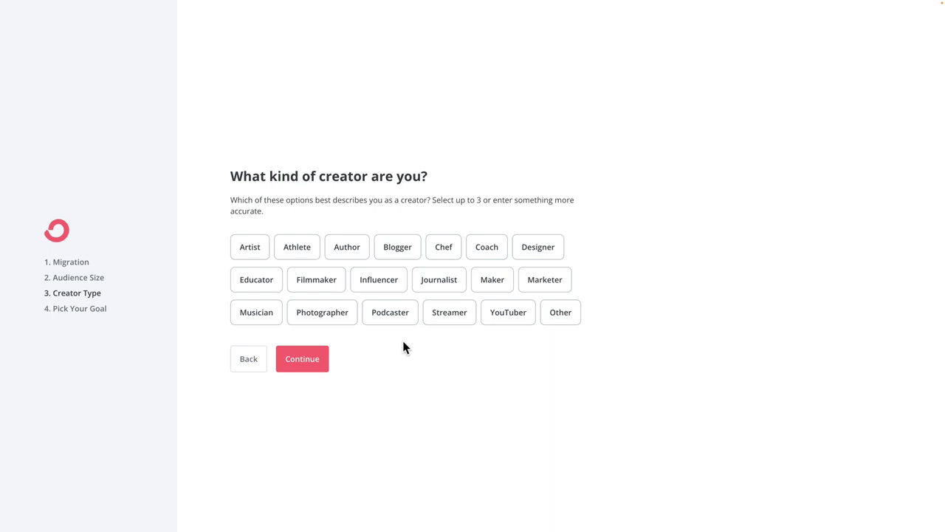
Step: Pick Podcaster as the creator type and Send emails as the goal, then finish setup
left_click(399, 323)
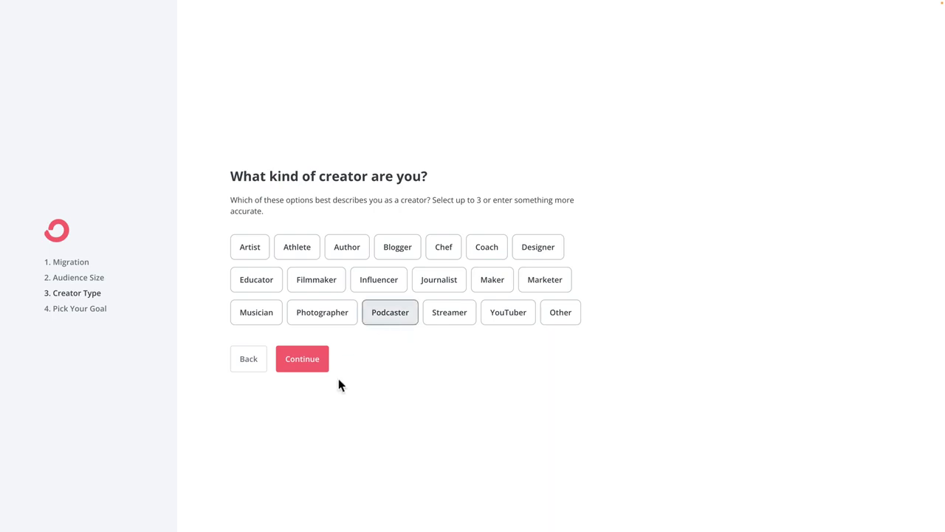
left_click(307, 364)
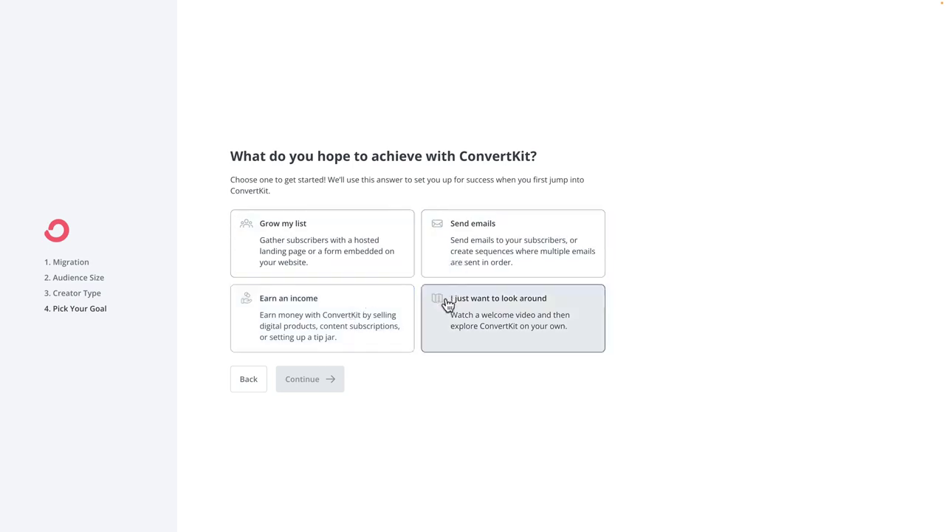
left_click(506, 253)
left_click(355, 323)
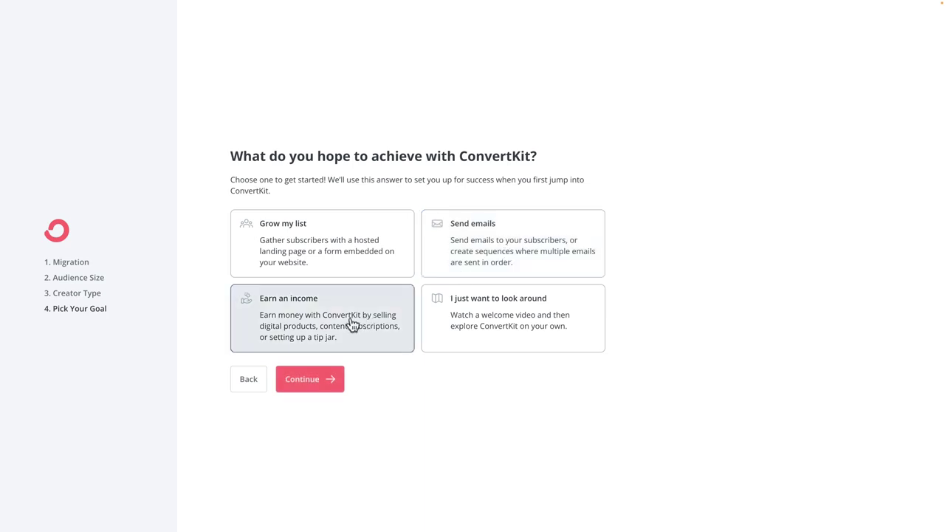
left_click(458, 260)
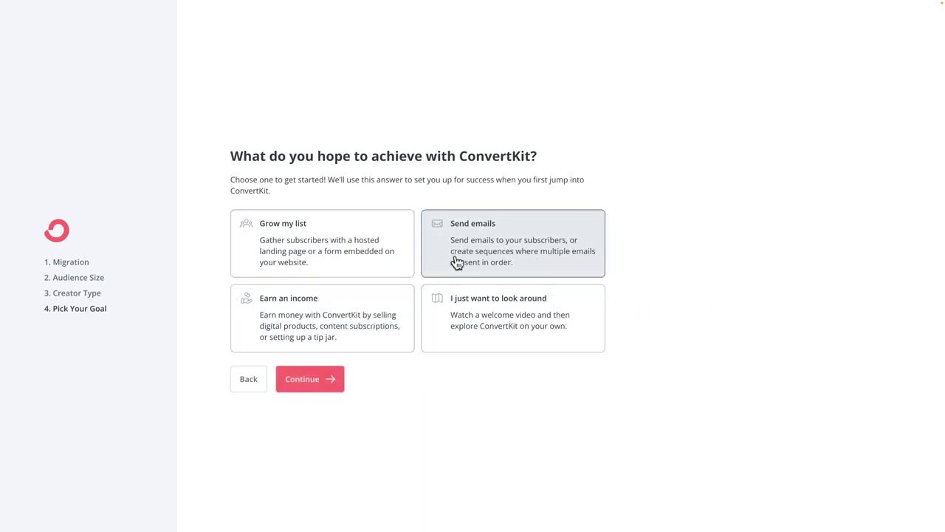
left_click(327, 383)
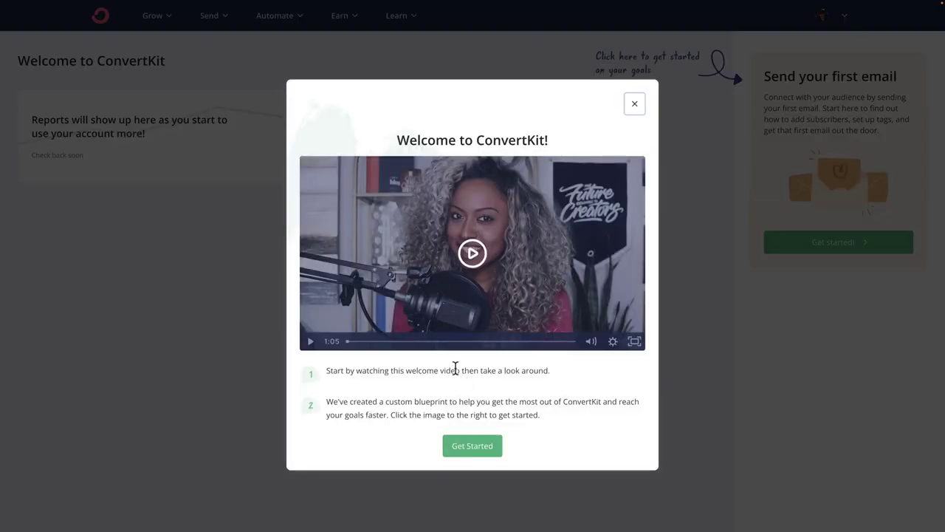
Step: Close the welcome video and visit the Subscribers, Landing Pages & Forms, and Broadcasts pages
left_click(463, 448)
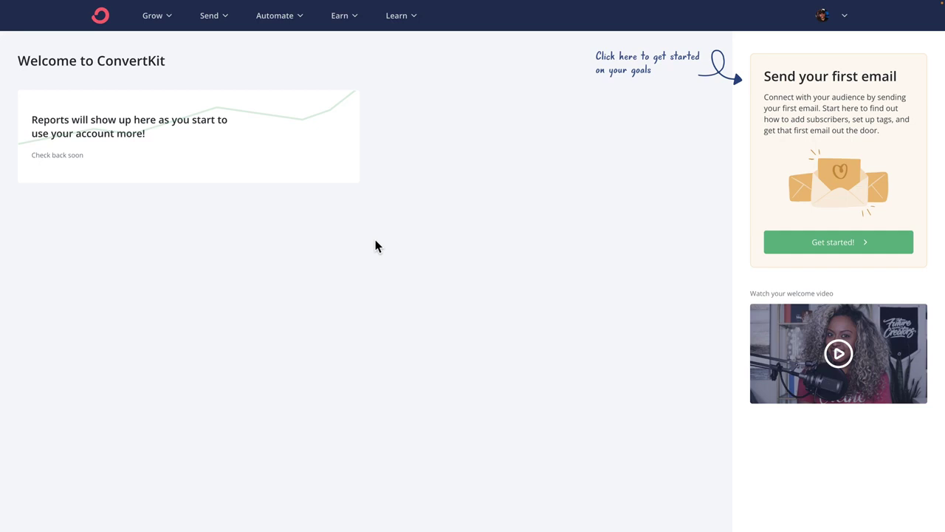
left_click(165, 17)
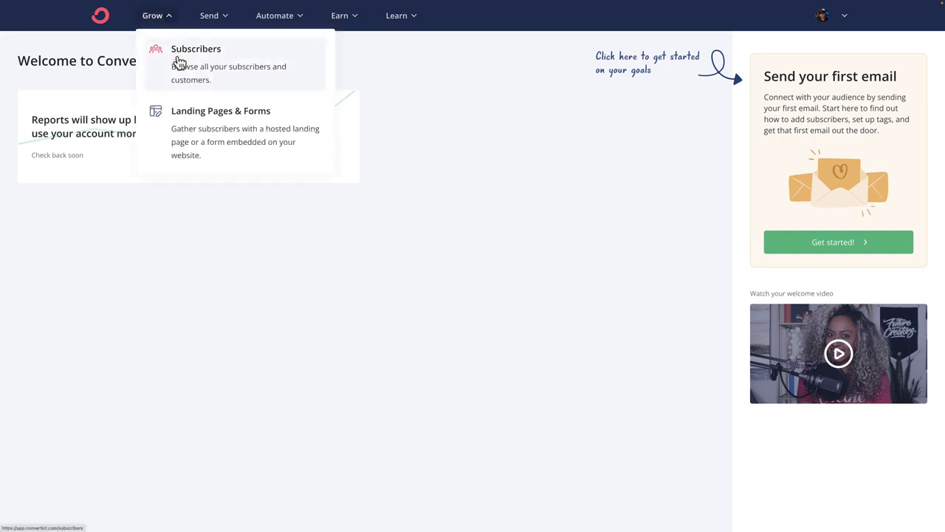
left_click(180, 63)
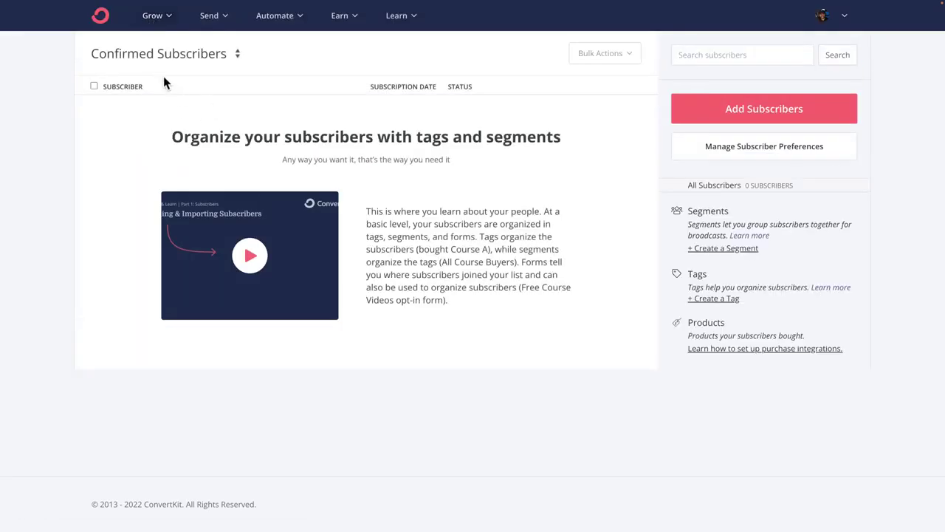
left_click(156, 22)
left_click(186, 134)
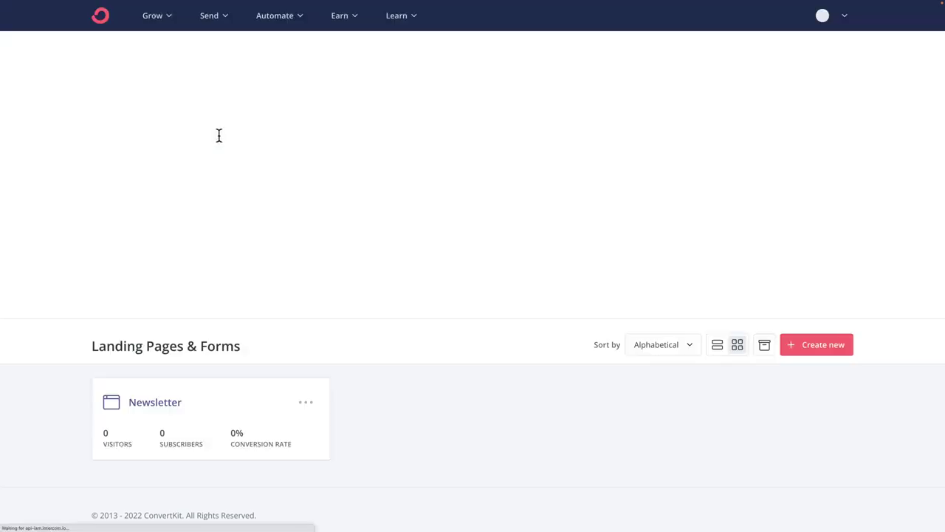
left_click(211, 21)
left_click(263, 62)
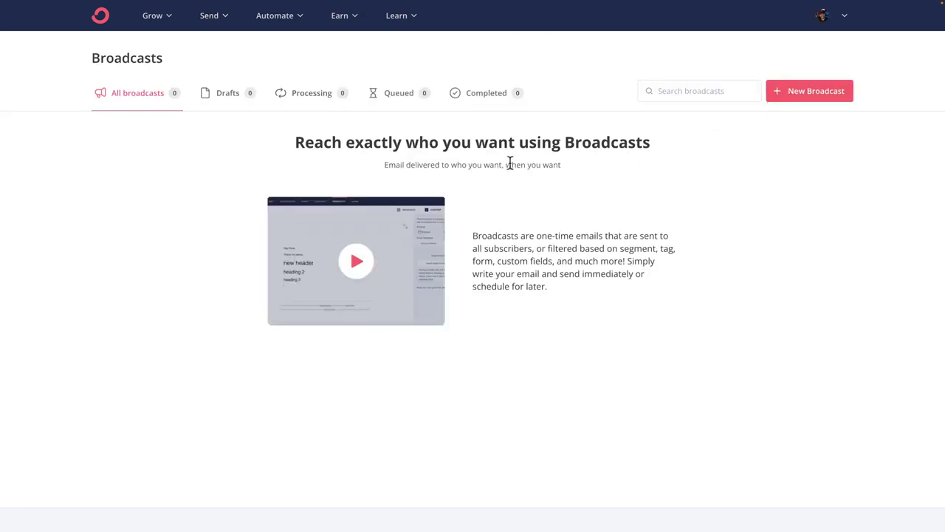
Step: Look through the Automate, Earn and Learn menus, then return to Grow > Landing Pages & Forms
left_click(286, 23)
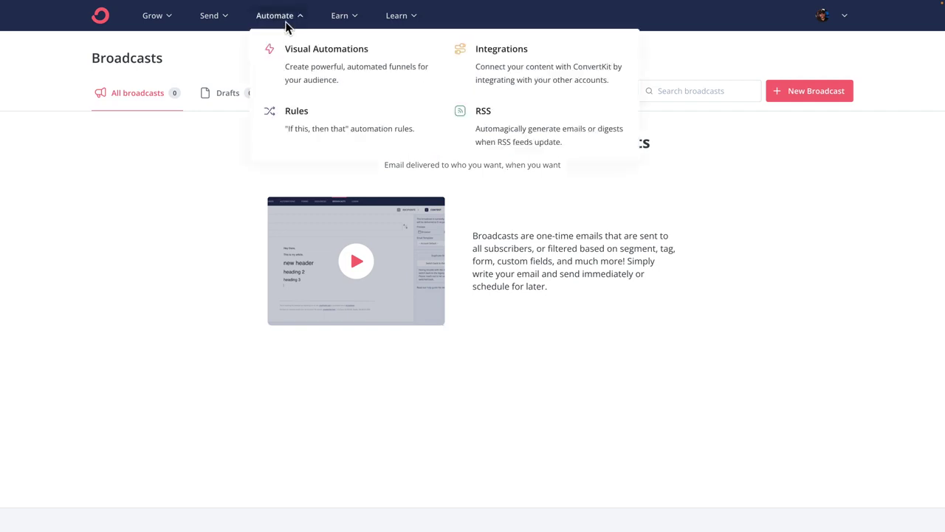
left_click(341, 15)
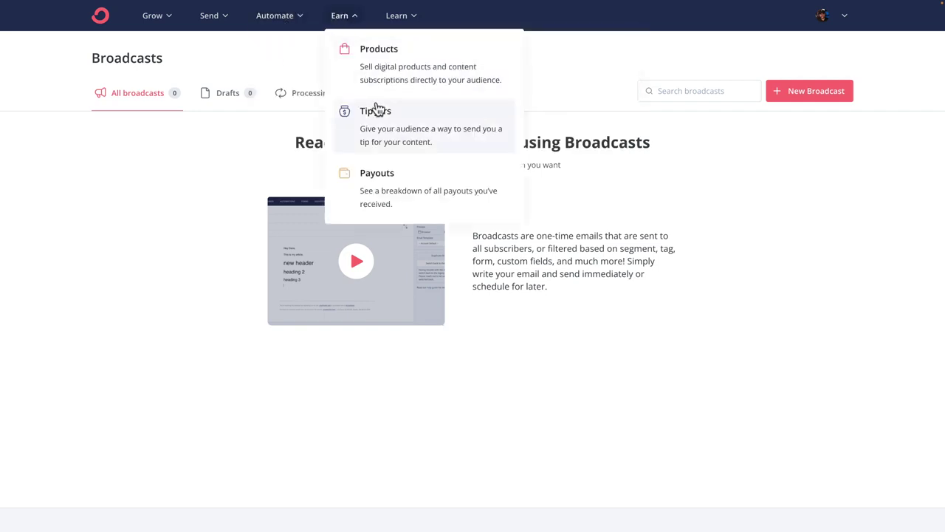
left_click(411, 22)
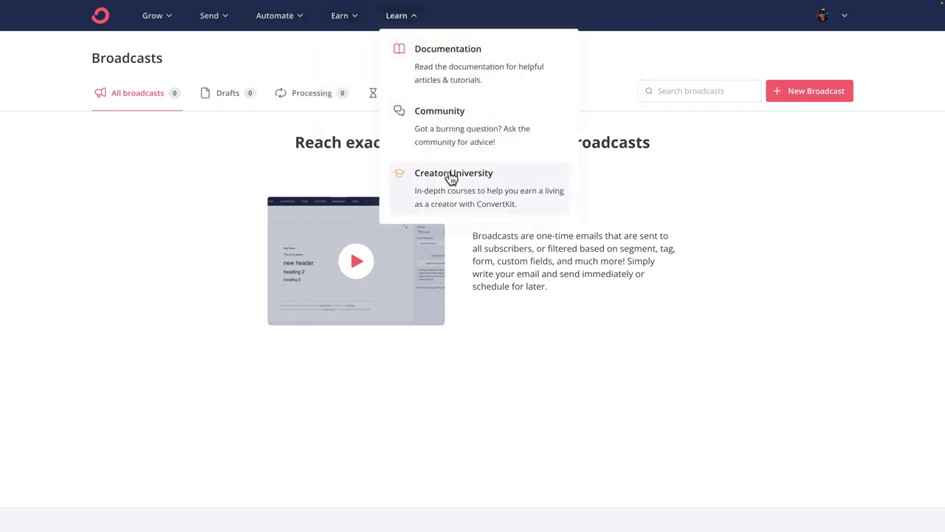
left_click(200, 178)
left_click(156, 26)
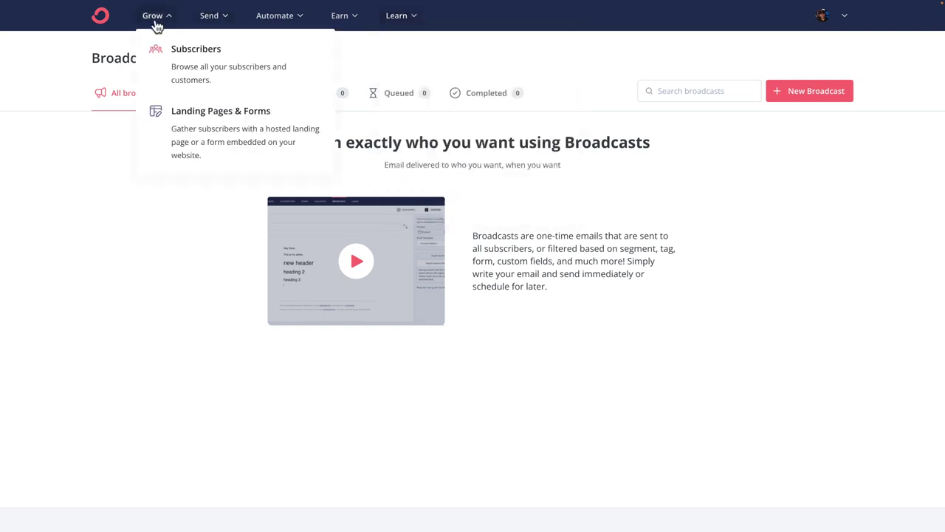
left_click(197, 115)
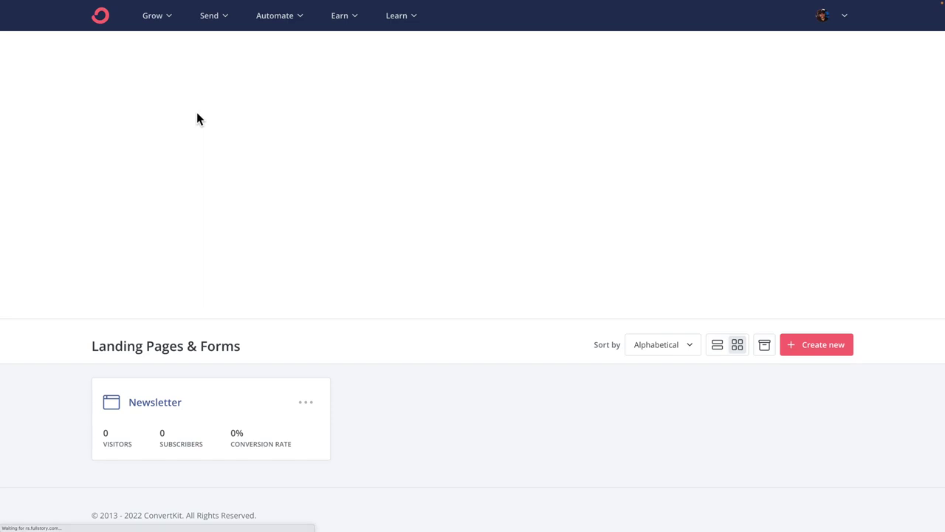
scroll(198, 118, "down", 1)
scroll(197, 118, "up", 1)
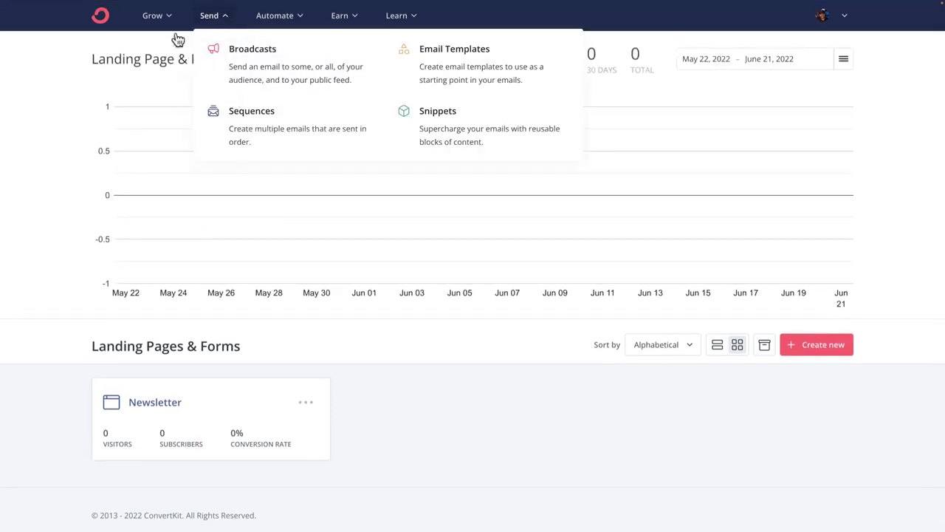
mouse_move(145, 21)
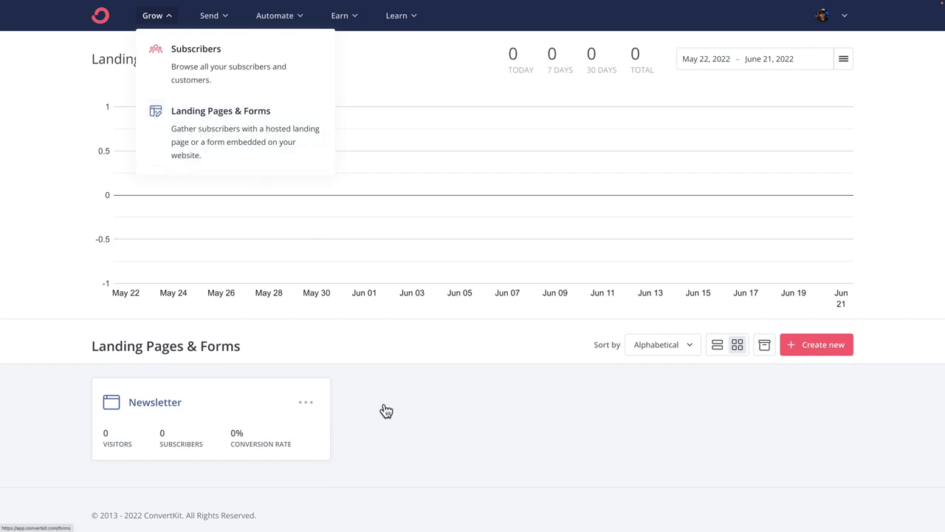
Step: Create a new landing page, filter templates to the Podcast category, and browse the results
left_click(812, 352)
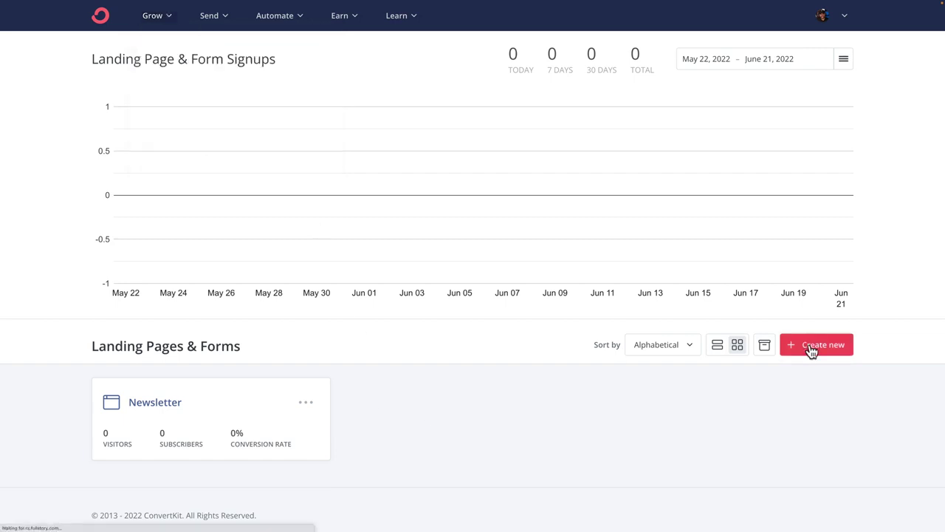
left_click(570, 118)
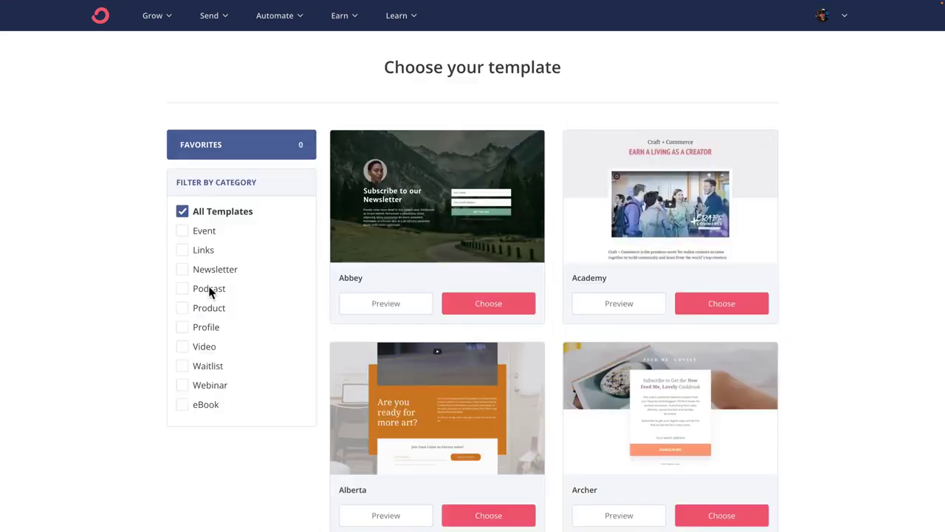
left_click(184, 290)
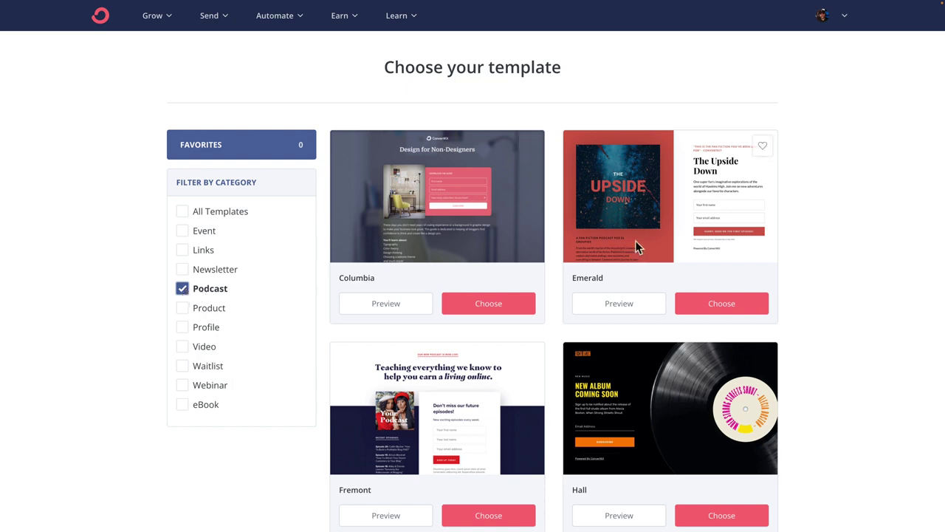
scroll(635, 241, "down", 4)
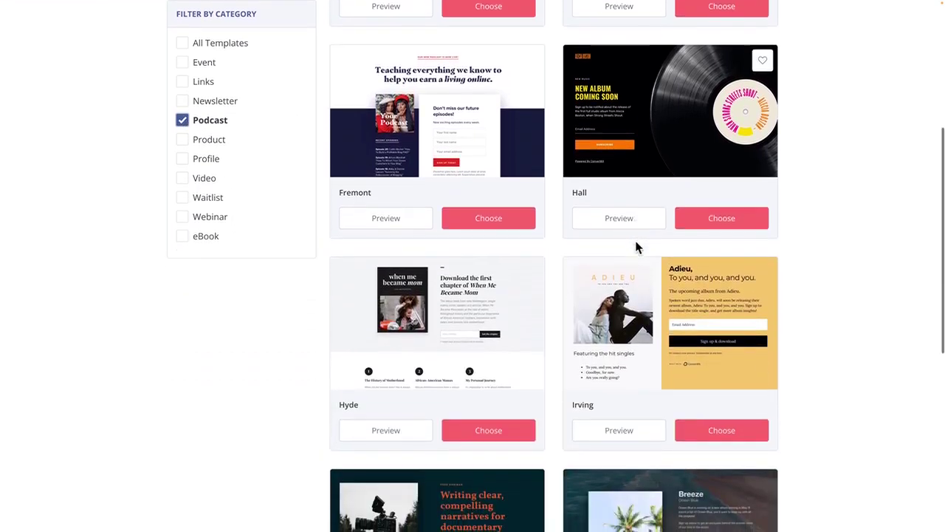
scroll(636, 247, "down", 2)
scroll(637, 246, "down", 2)
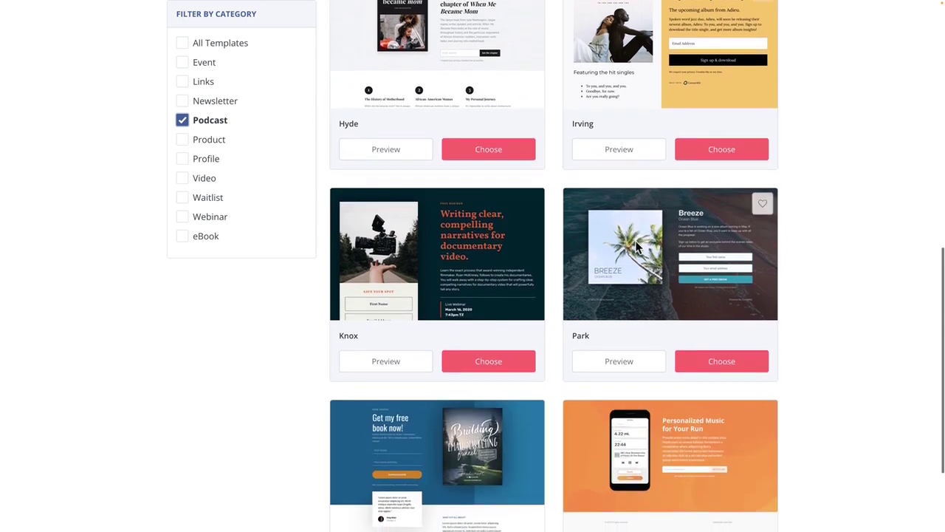
scroll(636, 249, "down", 2)
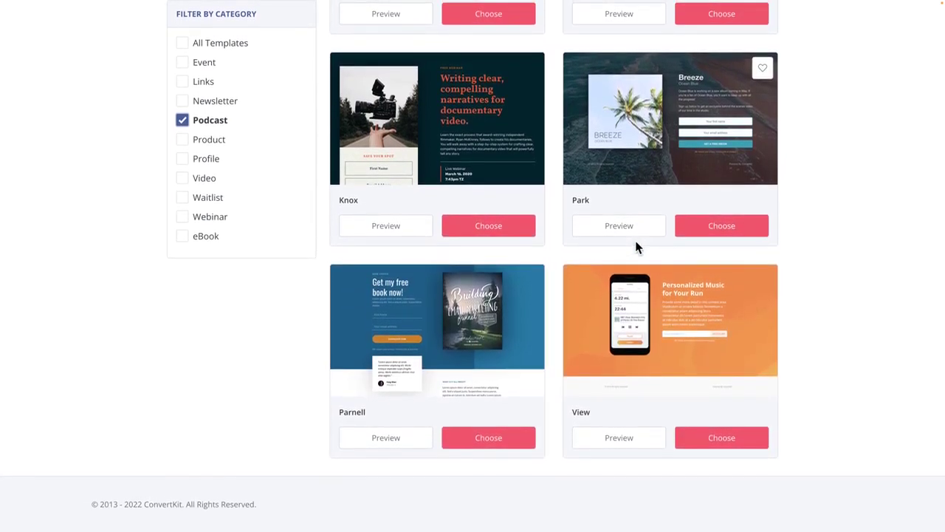
scroll(636, 247, "up", 2)
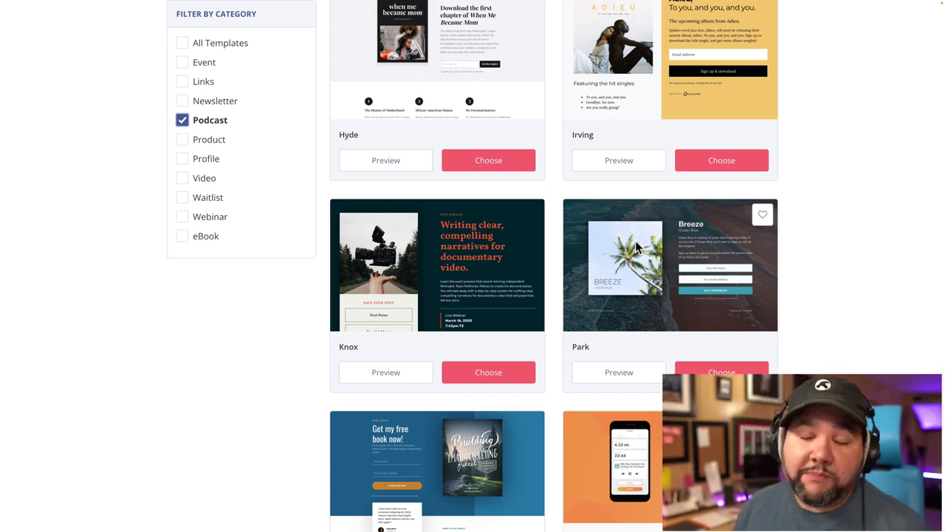
scroll(635, 240, "up", 8)
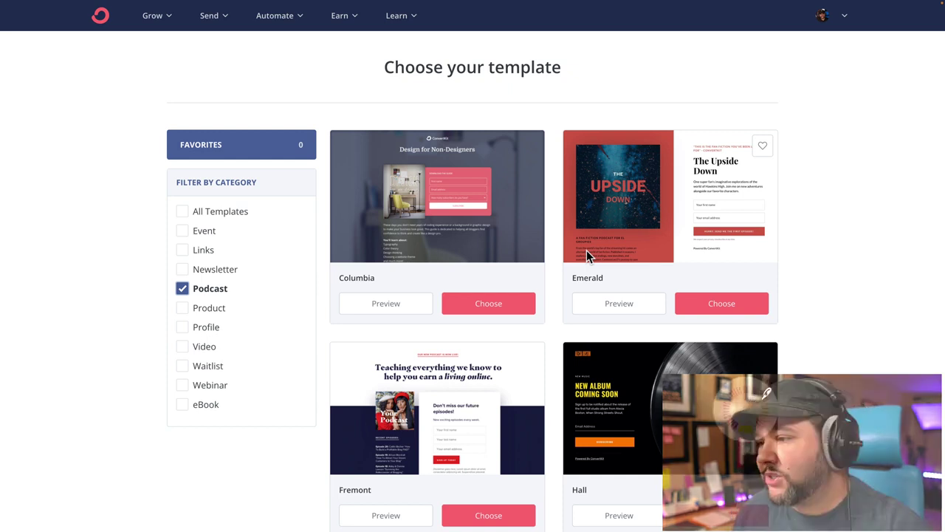
scroll(636, 259, "down", 1)
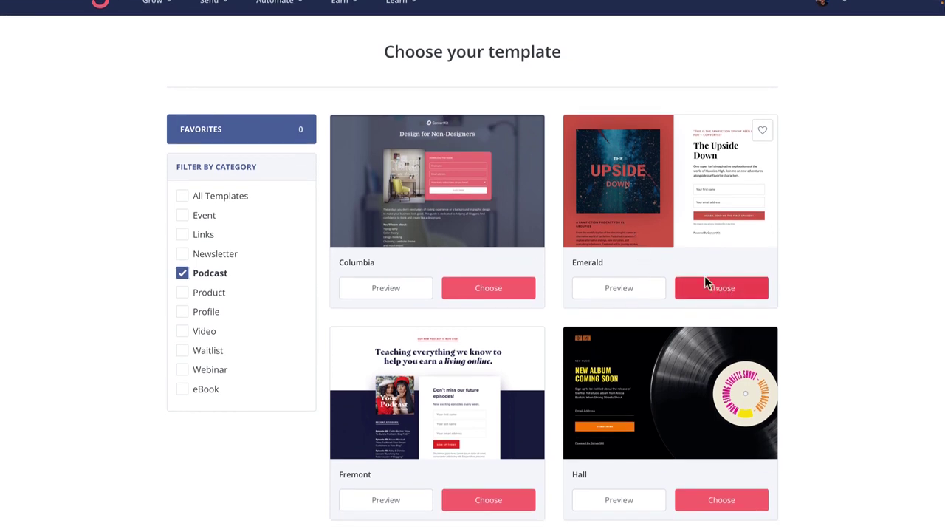
Step: Choose the Emerald template and go to the page's General styles
left_click(714, 287)
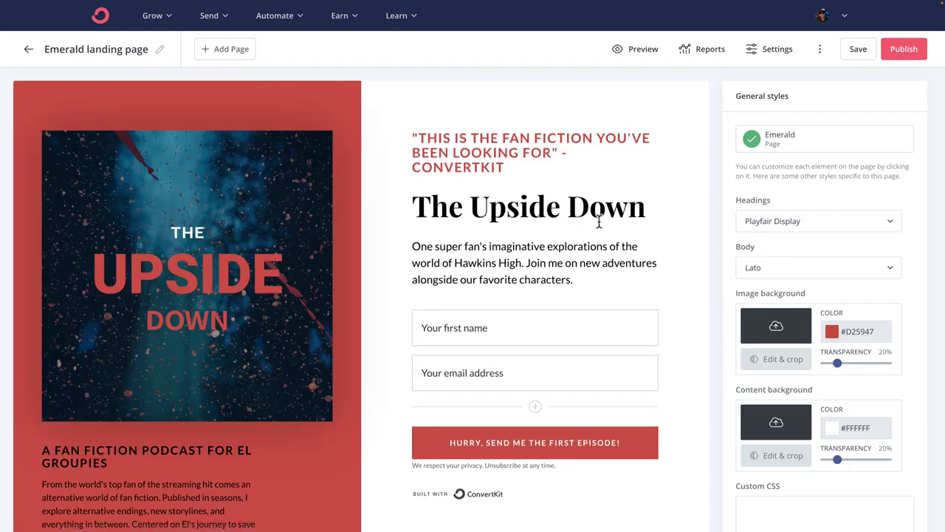
left_click(185, 209)
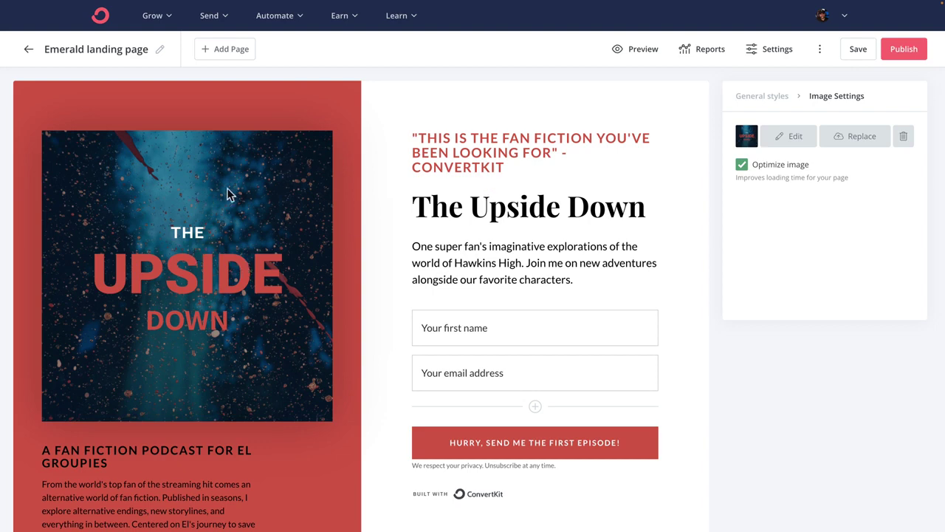
left_click(757, 97)
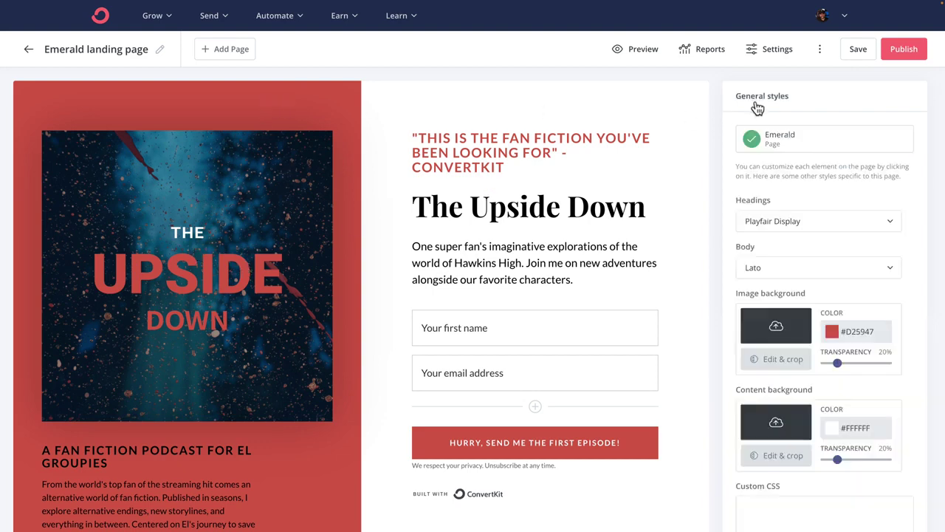
Step: Set the image background colour to purple hex 4a4f9b
left_click(844, 332)
double_click(851, 321)
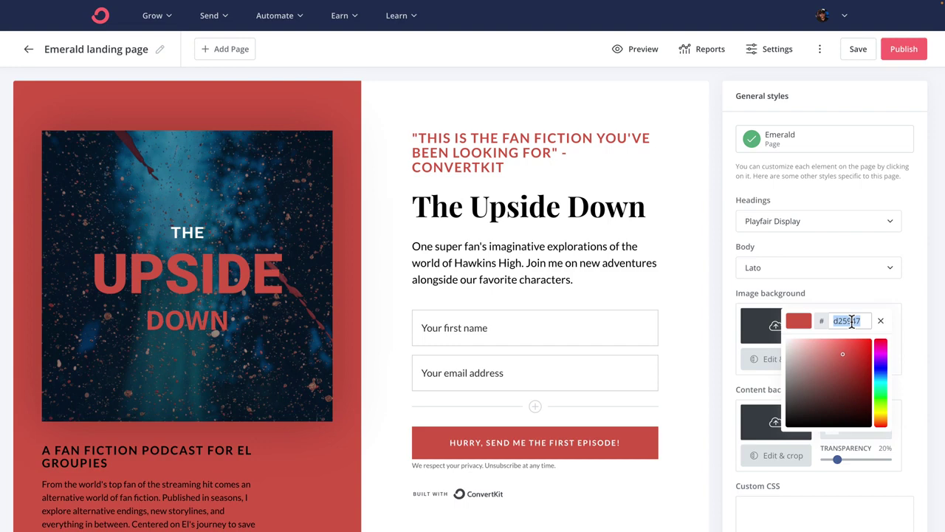
type("Epurple")
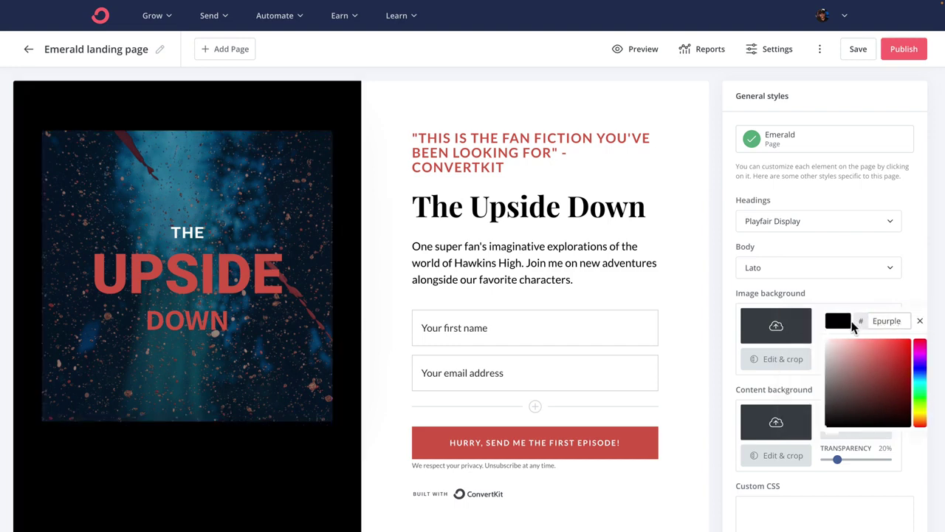
key("ctrl+a")
type("purple")
key("ctrl+a")
key("BackSpace")
type("4a4f9b")
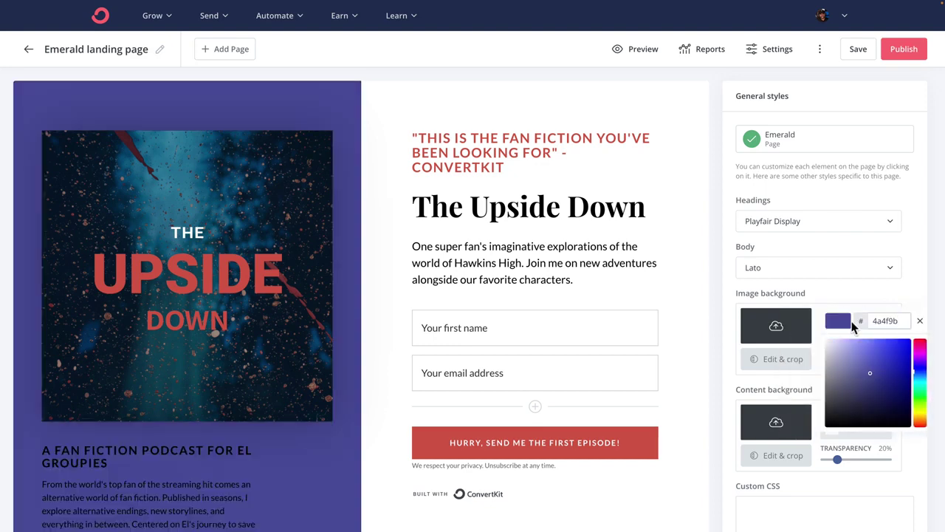
left_click(723, 292)
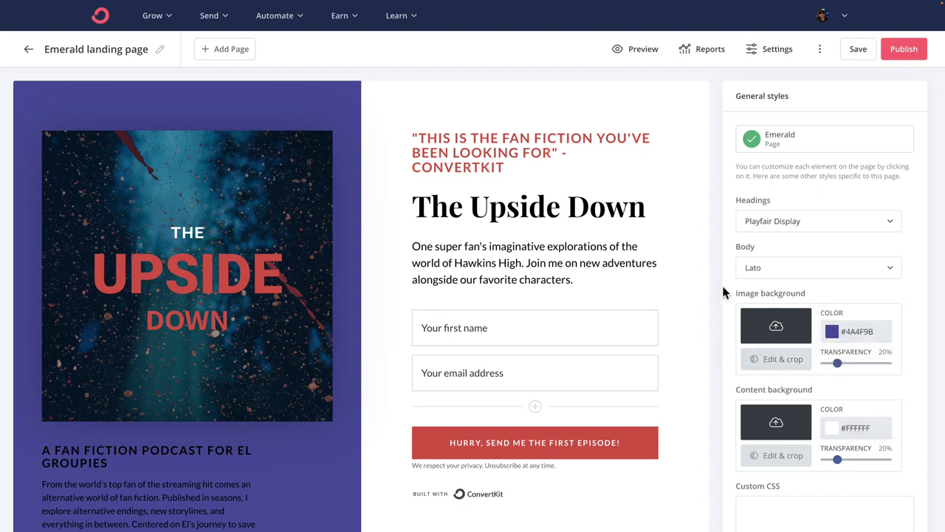
Step: Set the heading font to IBM Plex Sans after briefly trying Noto Serif
scroll(760, 262, "down", 3)
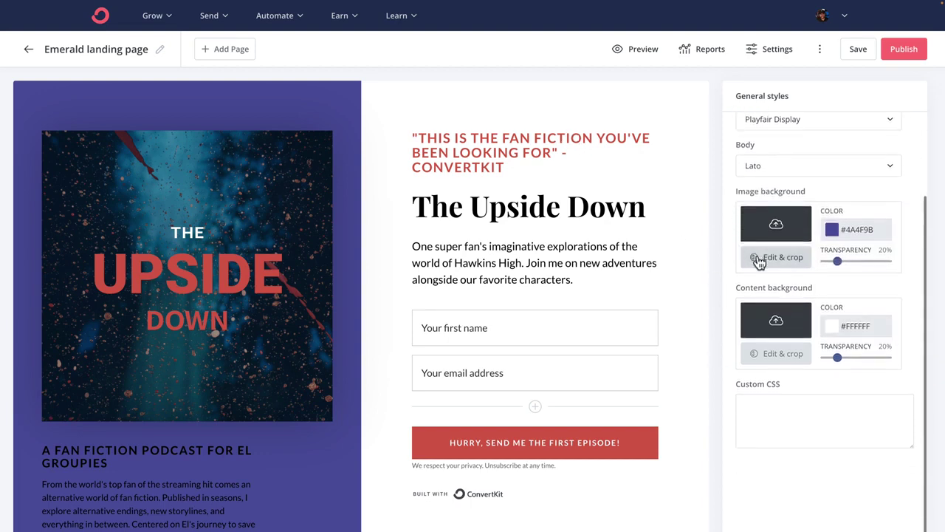
scroll(759, 263, "up", 3)
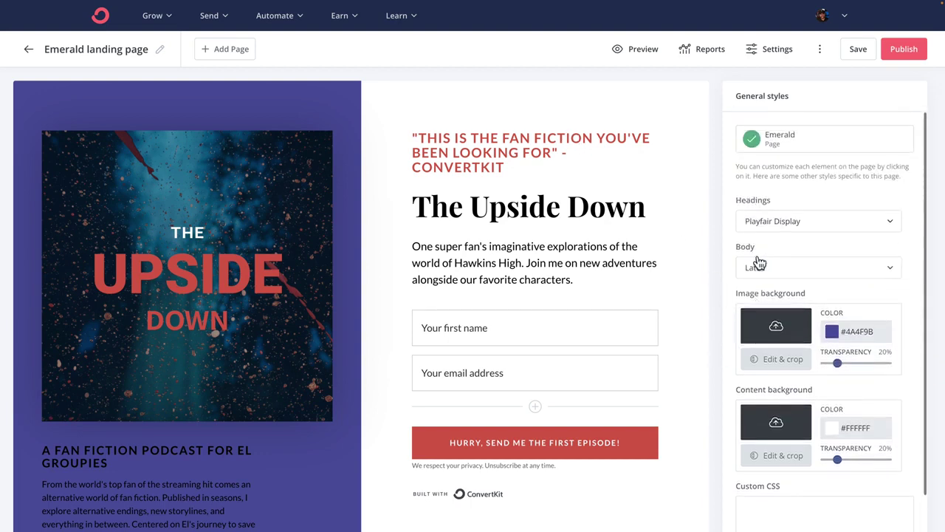
left_click(790, 222)
scroll(780, 265, "down", 1)
scroll(781, 266, "up", 1)
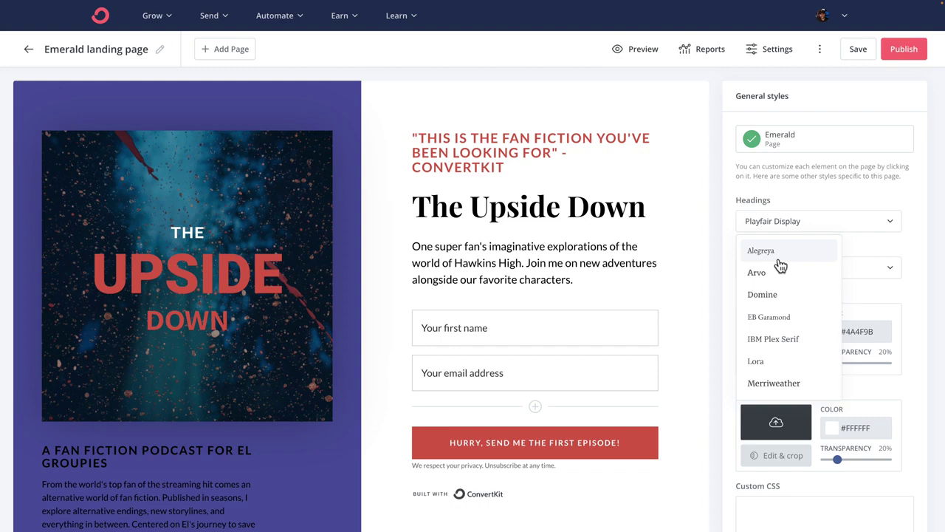
scroll(780, 266, "down", 1)
scroll(782, 284, "down", 2)
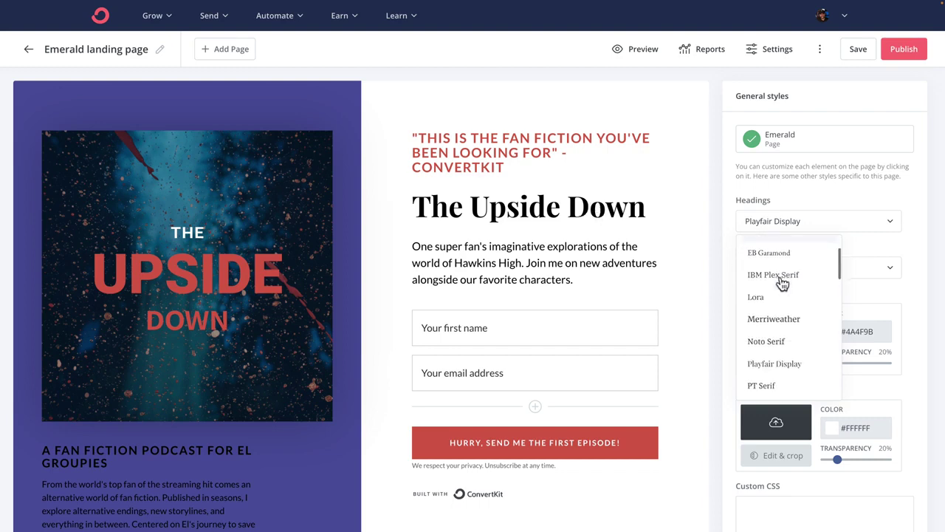
left_click(783, 346)
left_click(774, 226)
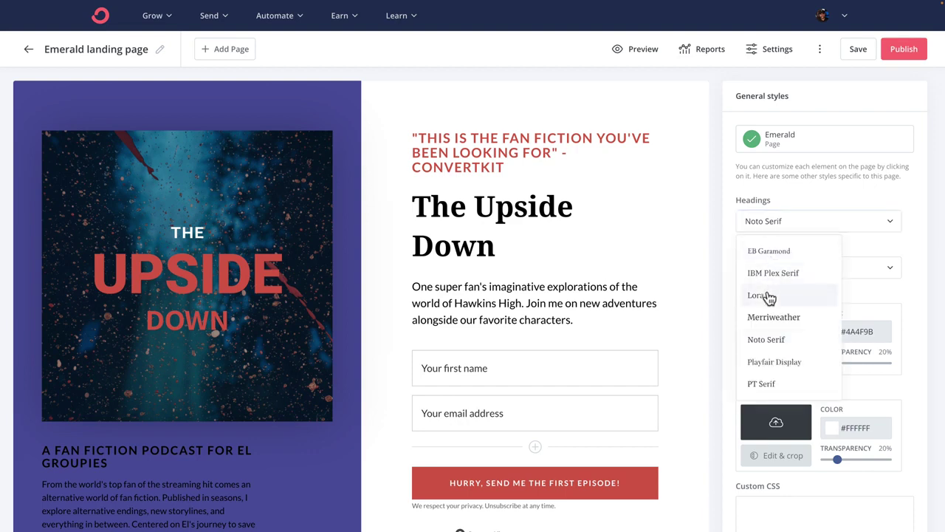
scroll(769, 296, "down", 3)
scroll(770, 288, "down", 4)
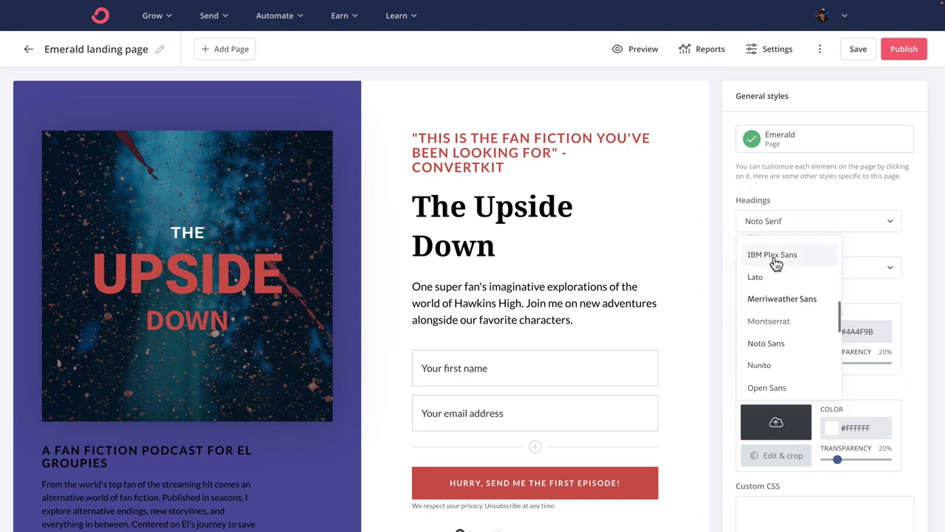
left_click(772, 254)
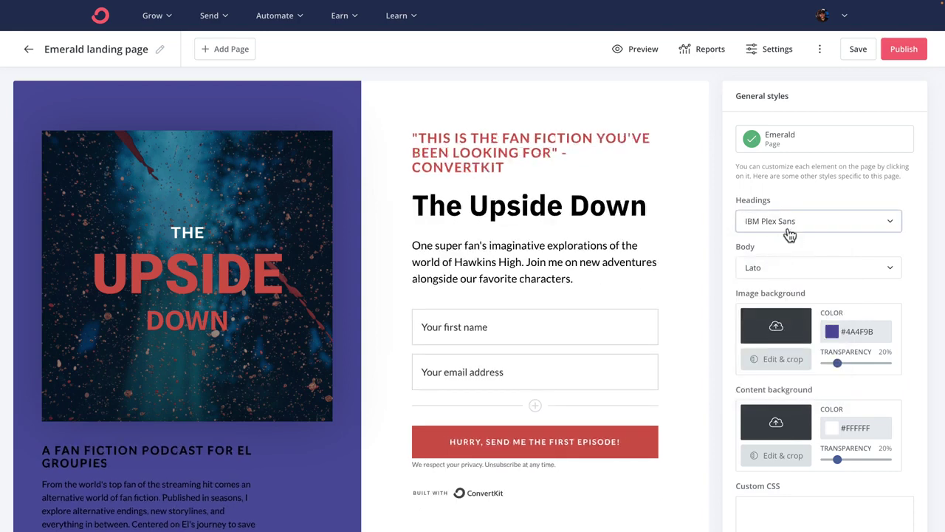
Step: Set the body font to IBM Plex Sans as well
left_click(802, 269)
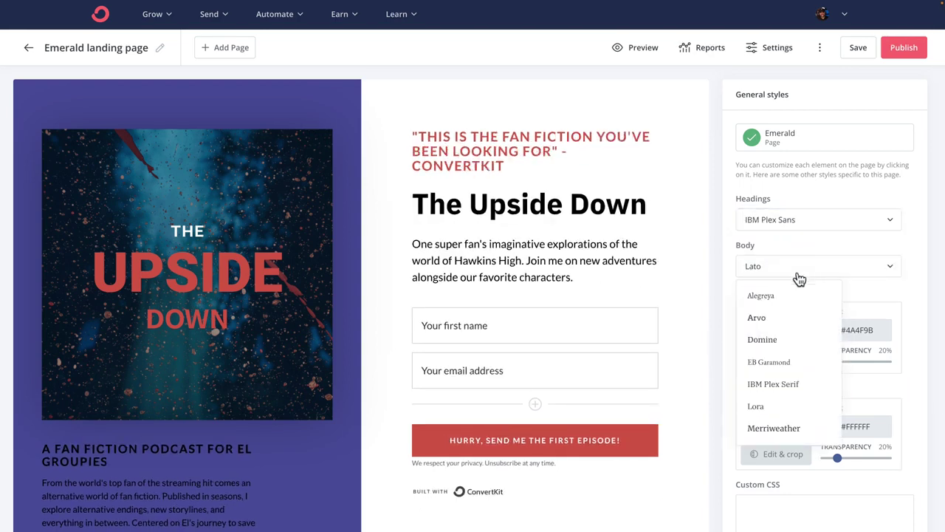
scroll(787, 301, "down", 5)
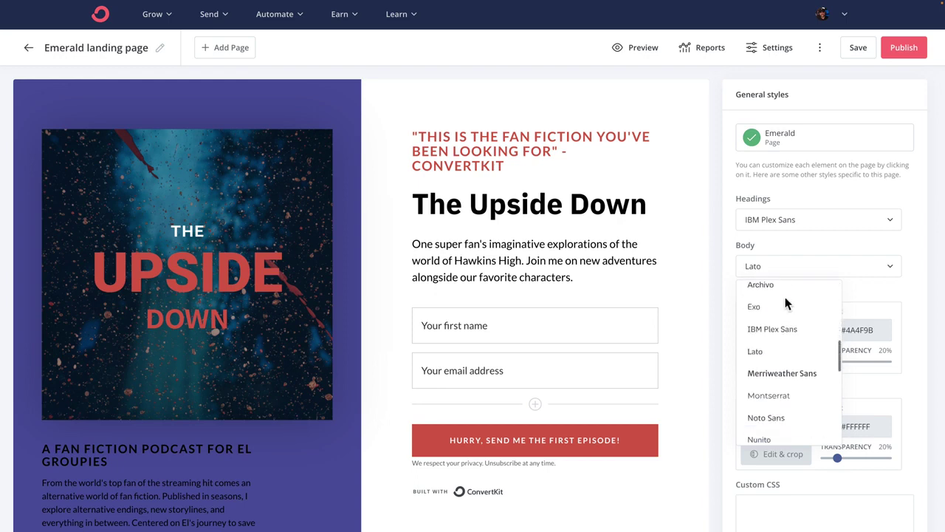
left_click(780, 330)
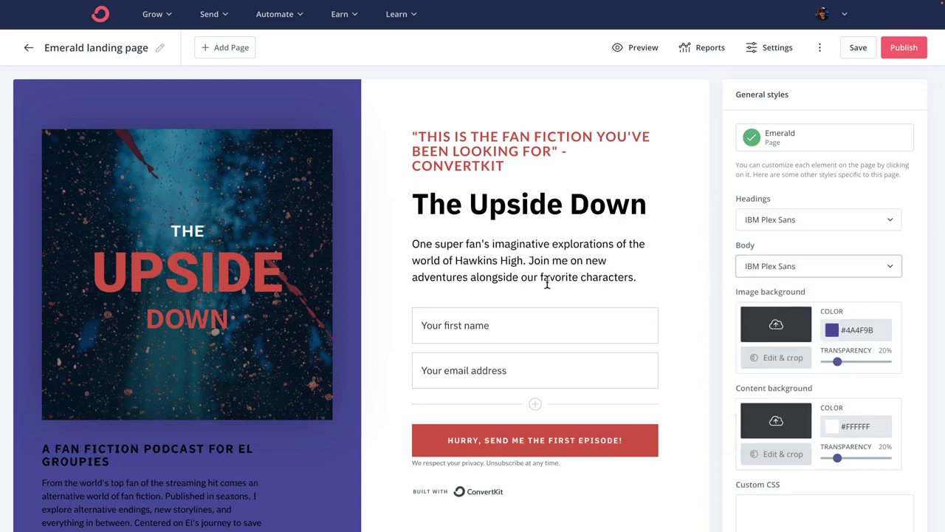
left_click(192, 316)
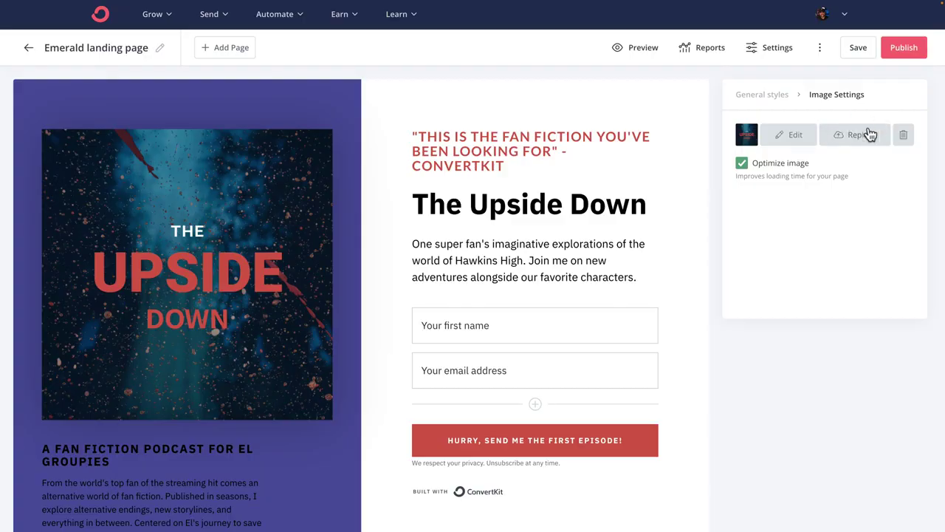
Step: Replace the Upside Down cover image with an uploaded Make Money Podcasting artwork file
left_click(881, 129)
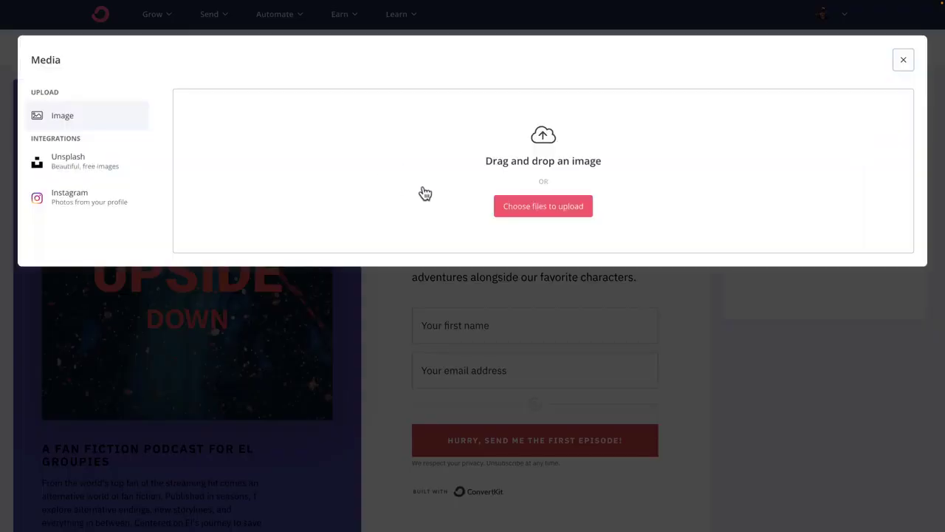
left_click(544, 200)
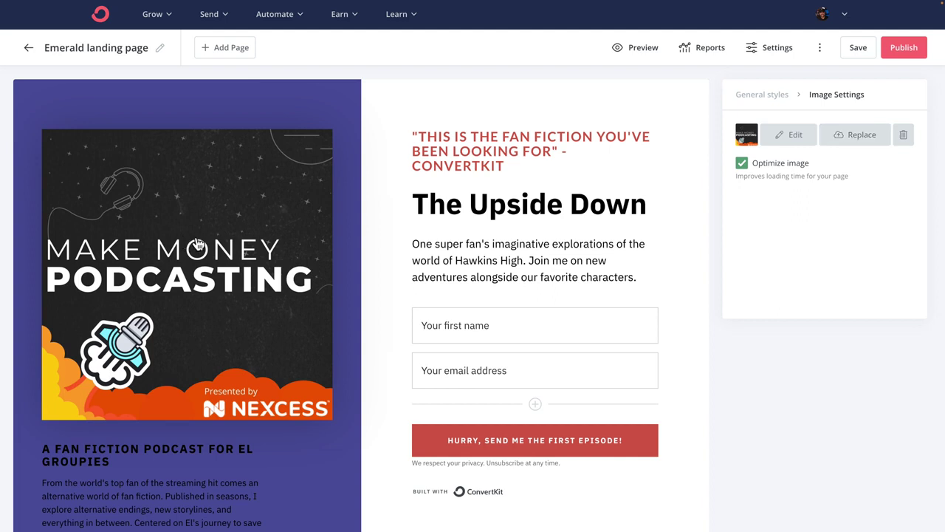
scroll(197, 244, "down", 4)
left_click(135, 337)
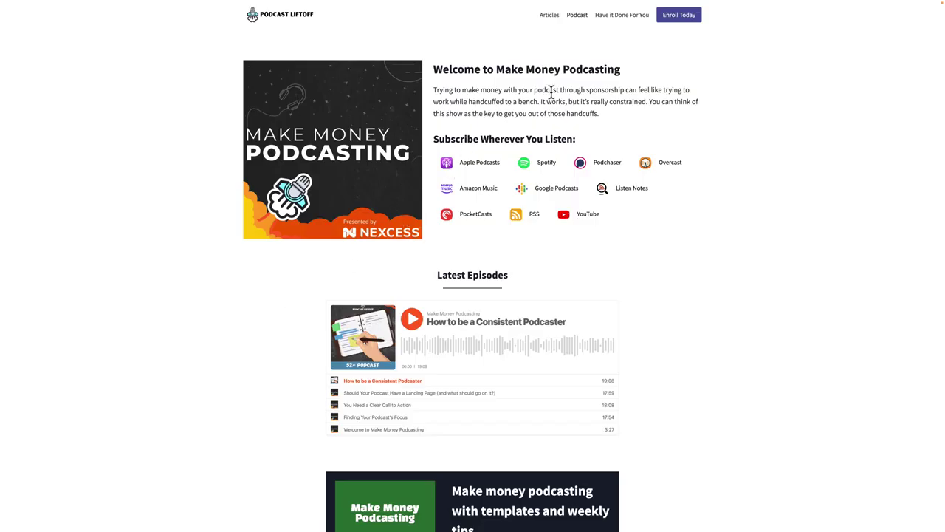
Step: Paste 'Welcome to Make Money Podcasting' from the podcast site over the artwork-column heading
triple_click(620, 74)
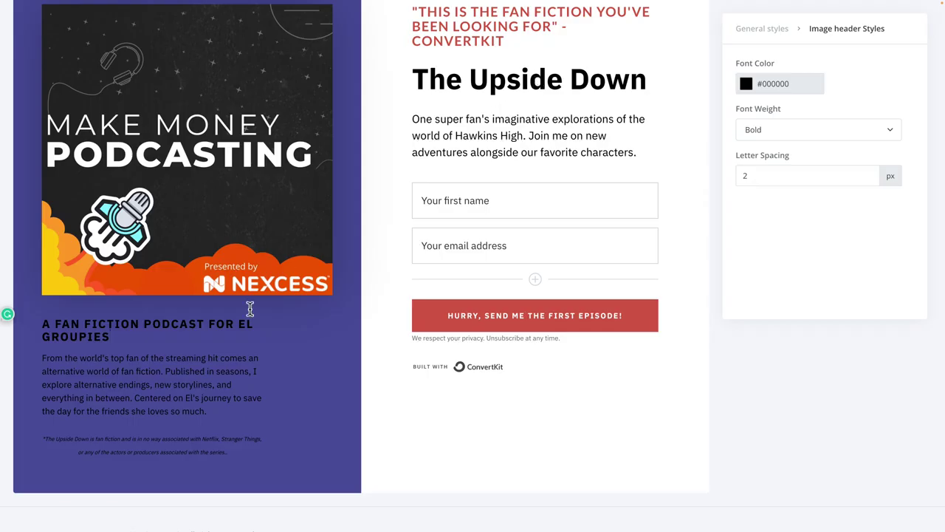
double_click(149, 325)
triple_click(148, 325)
type("WELCOME TO MAKE MONEY PODCASTING")
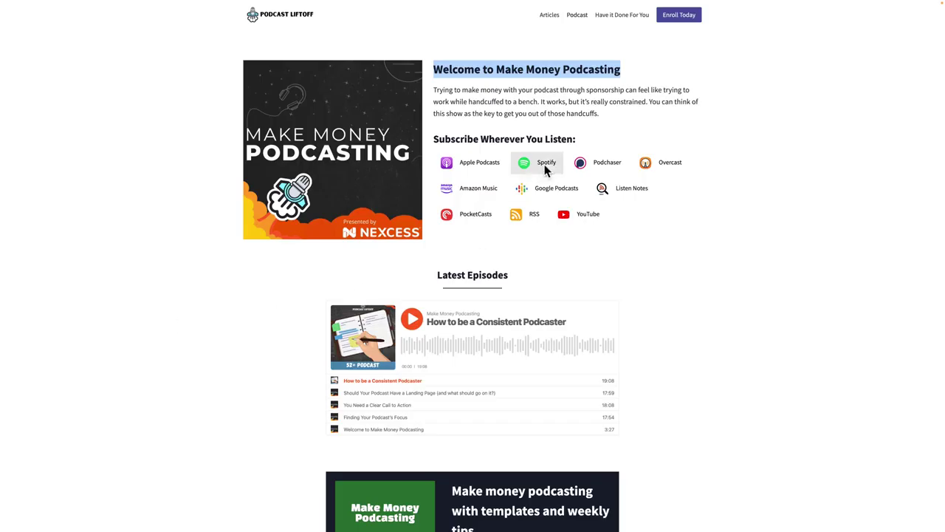
Step: Replace the column description with the podcast's, delete the disclaimer, and correct 'get' to 'getting'
double_click(555, 112)
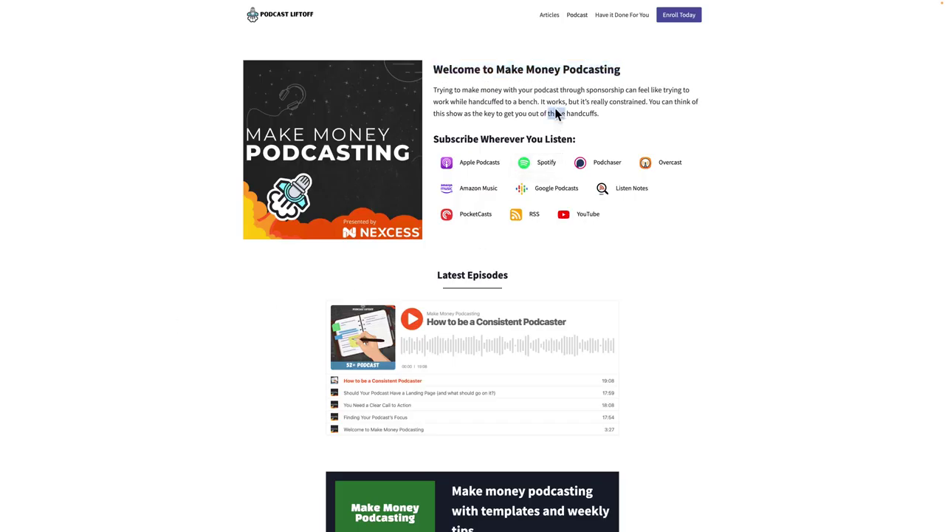
triple_click(555, 113)
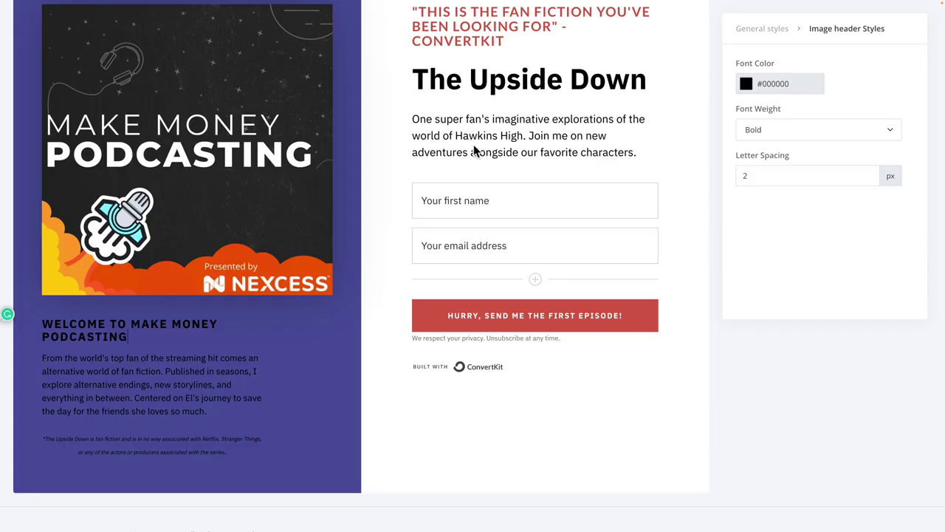
double_click(172, 375)
triple_click(172, 374)
type("Trying to make money with your podcast through sponsorship can feel like trying to work while handcuffed to a bench. It works, but it's really constrained. You can think of this show as the key to get you out of those handcuffs.")
key("BackSpace")
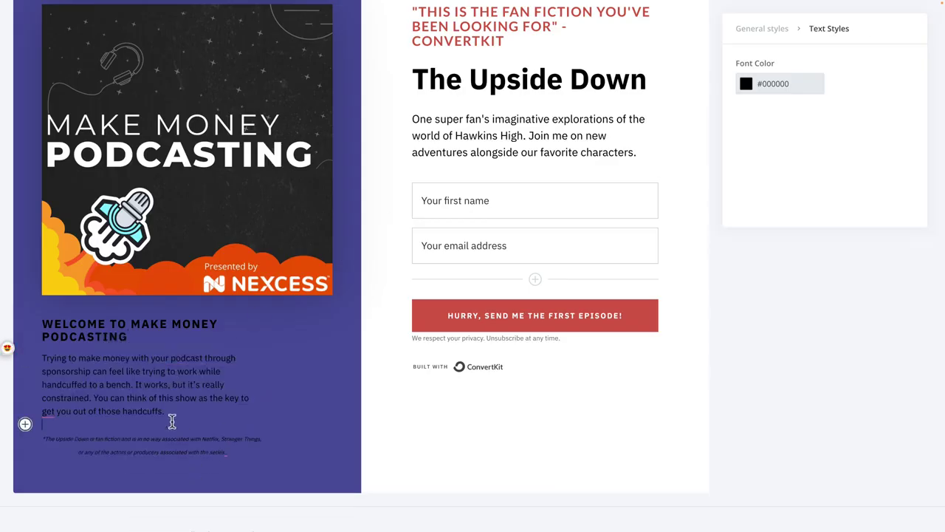
left_click_drag(251, 450, 36, 437)
key("BackSpace")
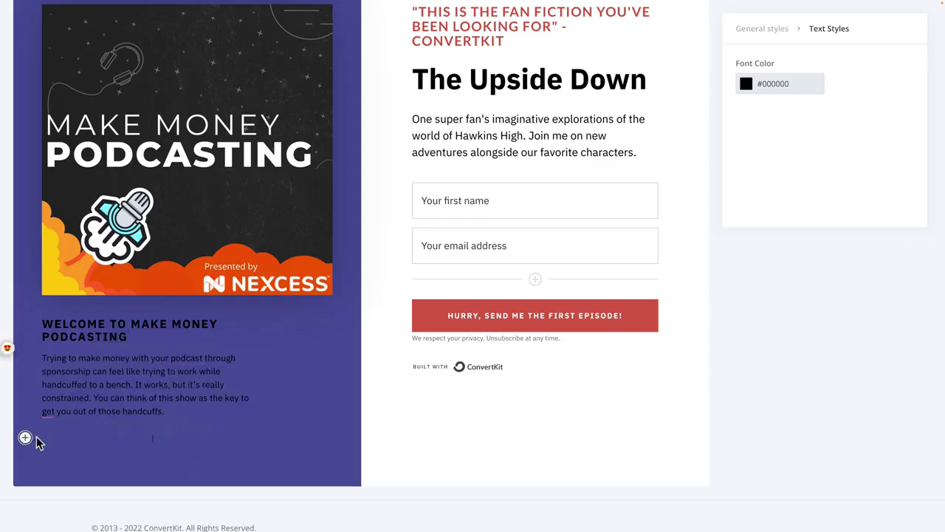
mouse_move(49, 415)
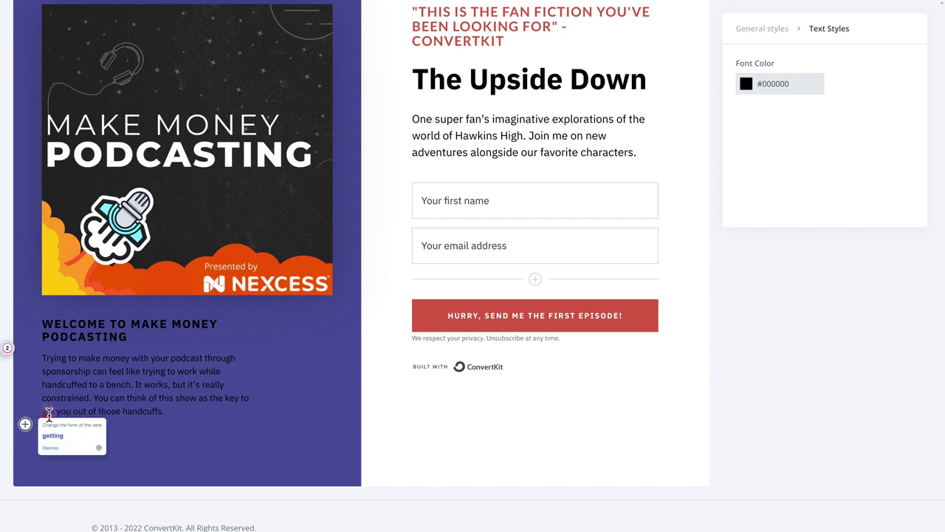
left_click(53, 434)
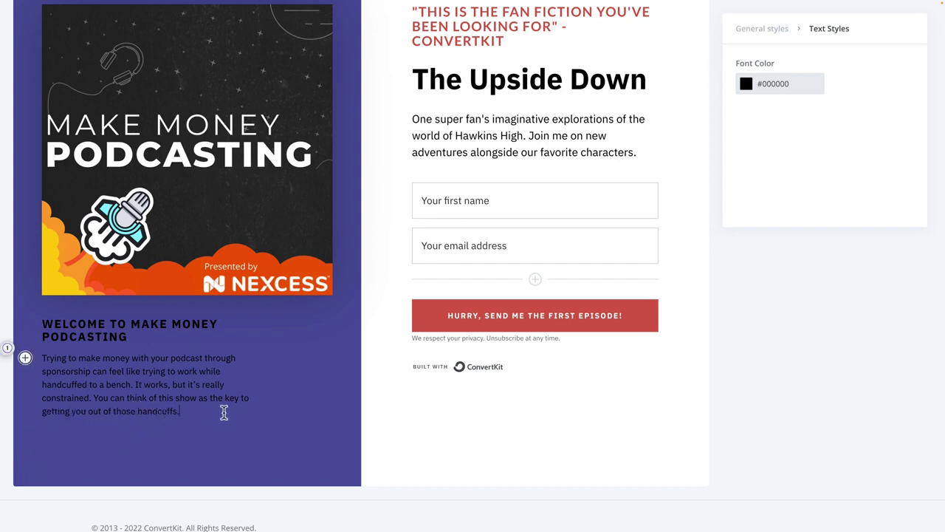
Step: Make the description and the Welcome heading text white (#FFFFFF)
left_click(777, 92)
left_click_drag(807, 110, 741, 104)
left_click(203, 327)
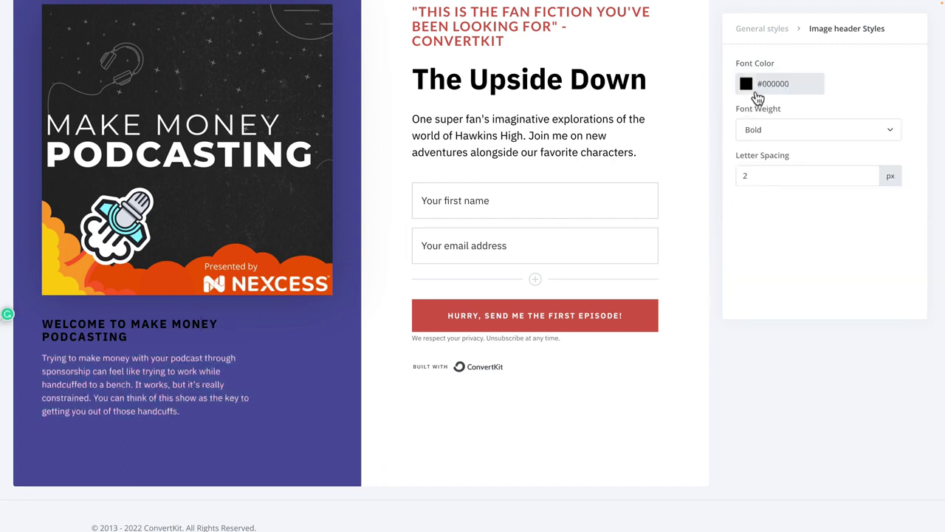
left_click(768, 93)
left_click_drag(775, 116, 729, 99)
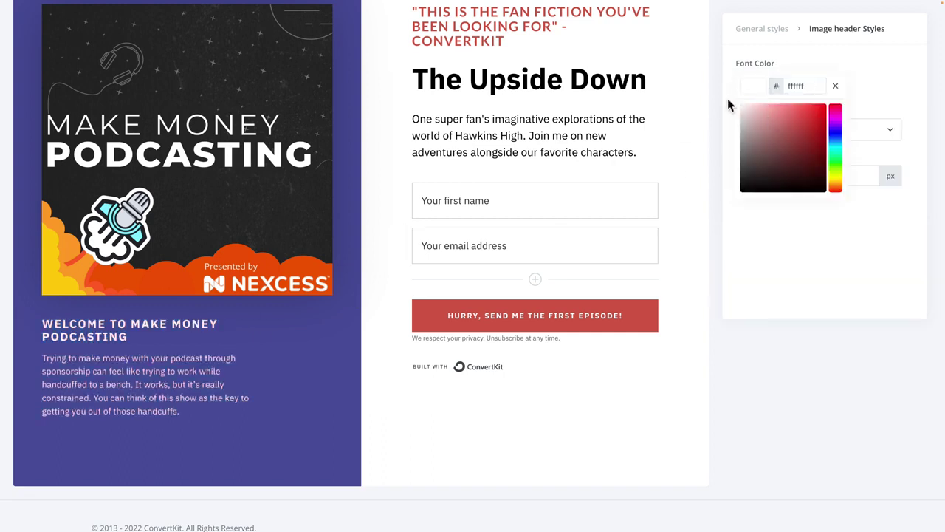
left_click(116, 334)
scroll(189, 338, "up", 3)
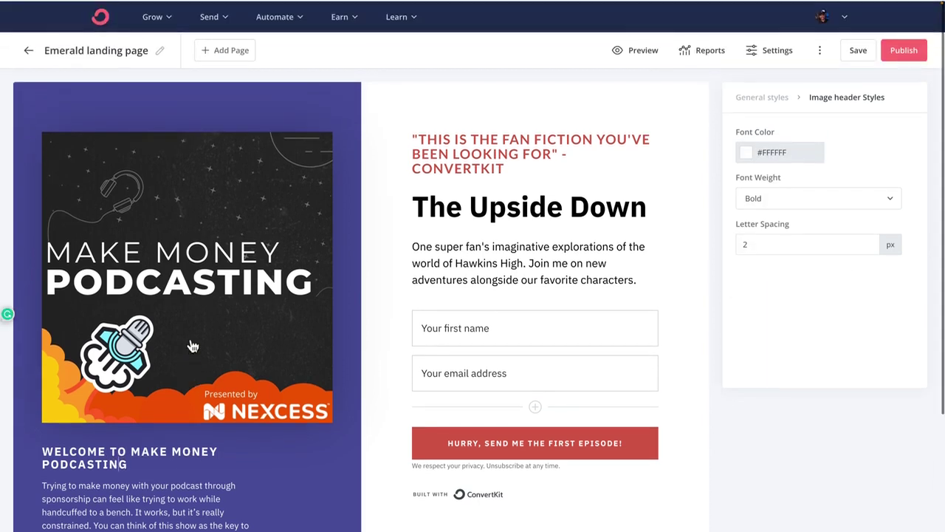
Step: Replace the red quote preheader with 'GET TIPS DELIVERED RIGHT TO YOUR INBOX!', fixing the 'YORU' typo
left_click(502, 148)
double_click(490, 152)
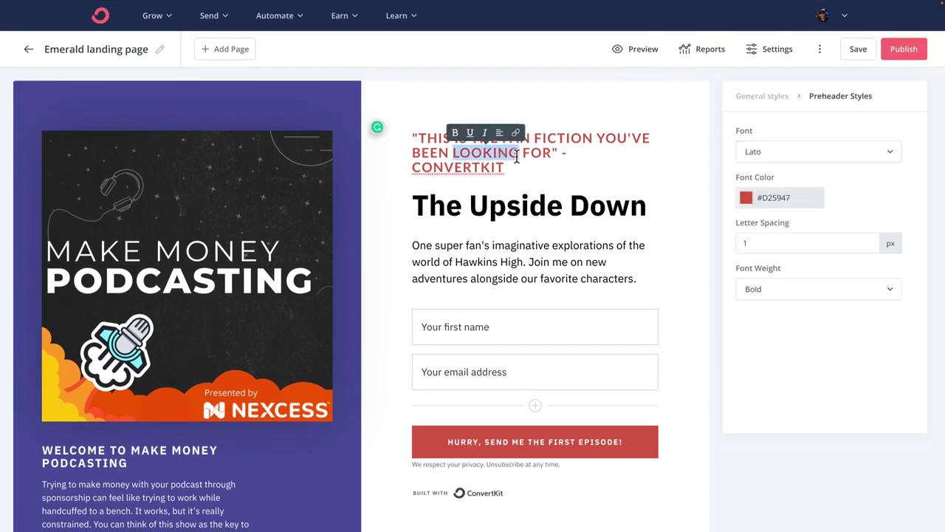
left_click_drag(536, 165, 413, 136)
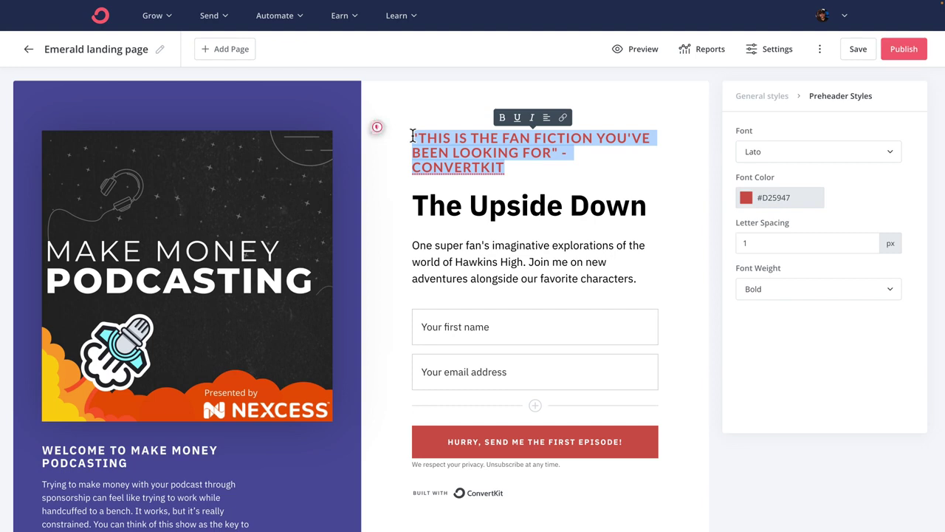
key("BackSpace")
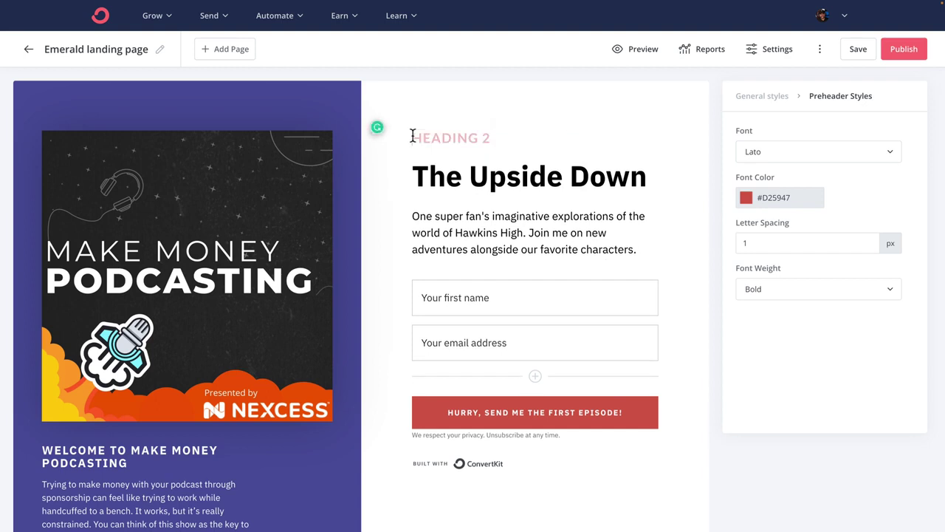
type("GET TIPS DELIVERED RIGHT TO YORU")
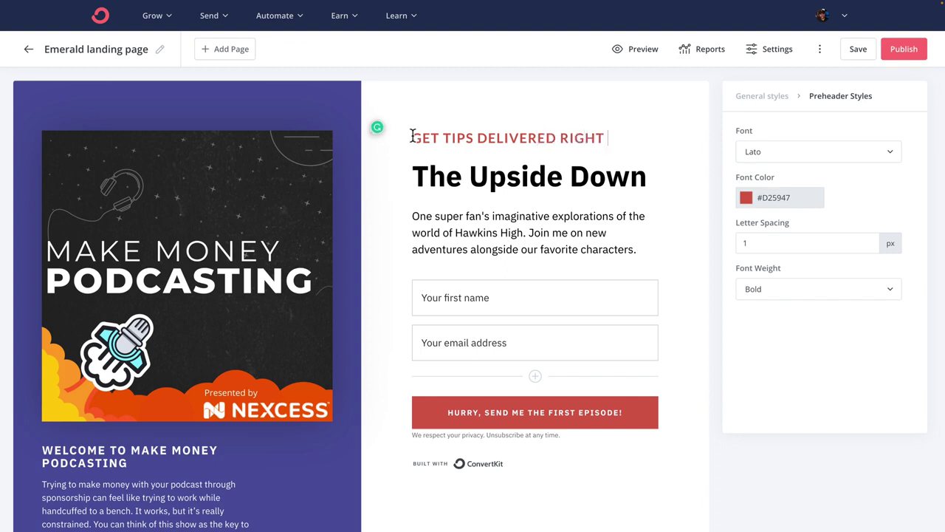
key("BackSpace")
key("BackSpace")
key("BackSpace")
type("UR INBOX")
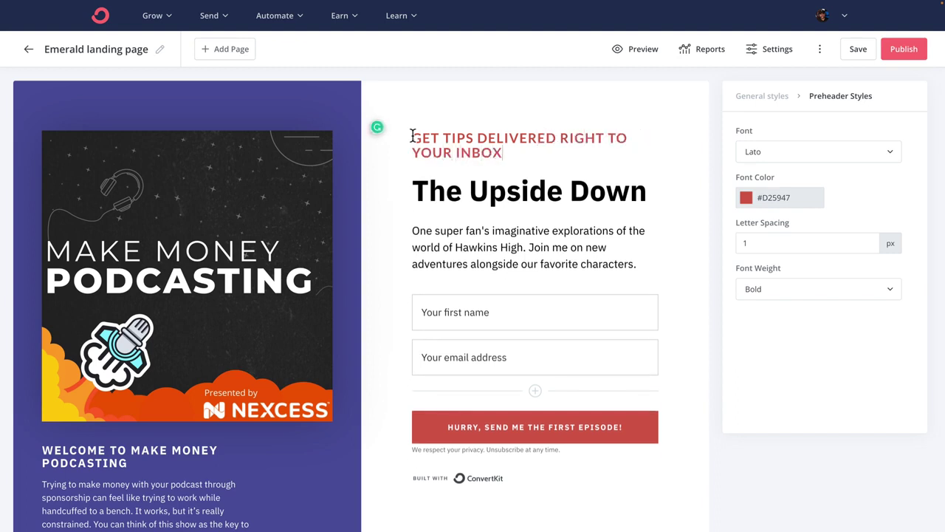
Step: Overwrite the main headline with 'Want to Make Money Podcasting?', correcting the 'Waht' typo
scroll(465, 204, "down", 1)
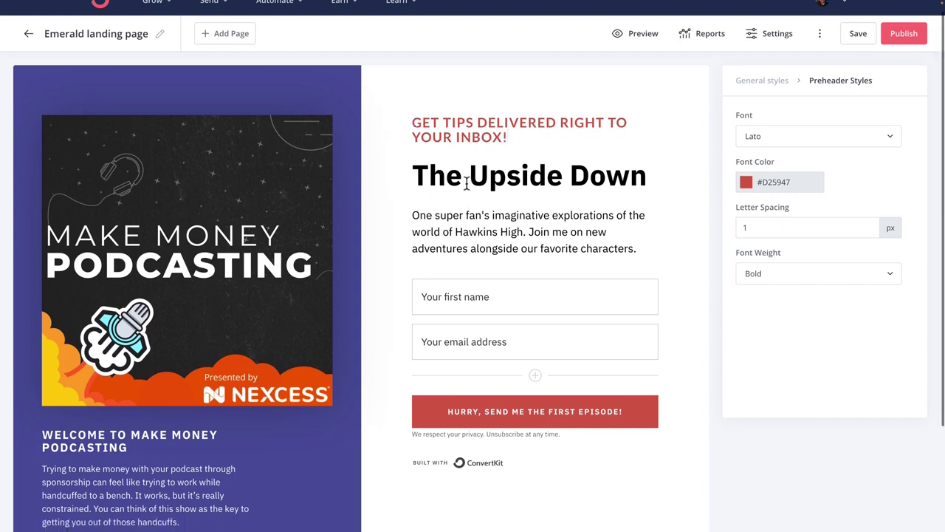
triple_click(467, 181)
type("Waht")
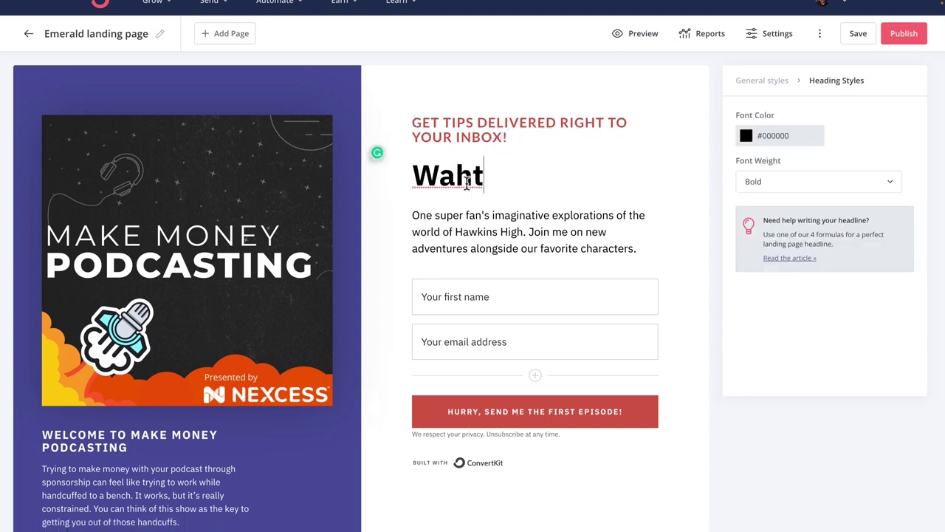
key("BackSpace")
key("BackSpace")
type("nt to ")
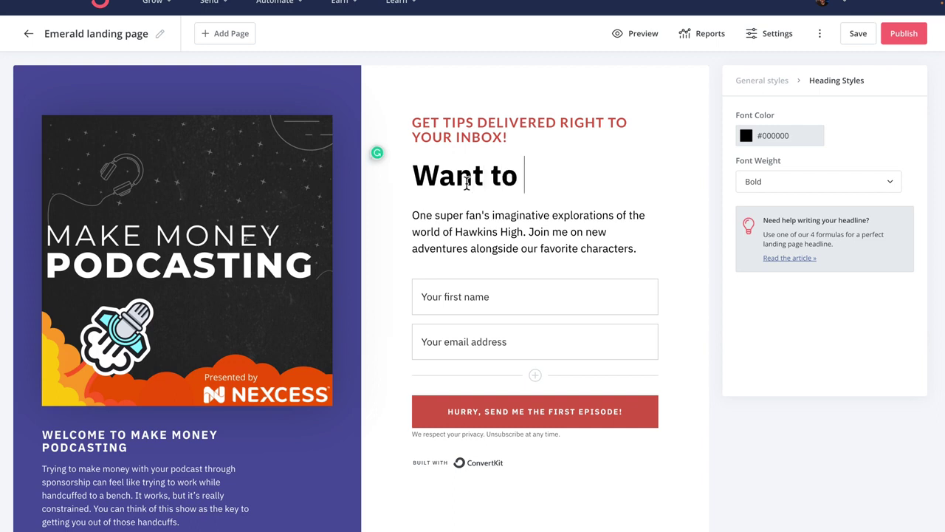
type("Make Money Podc")
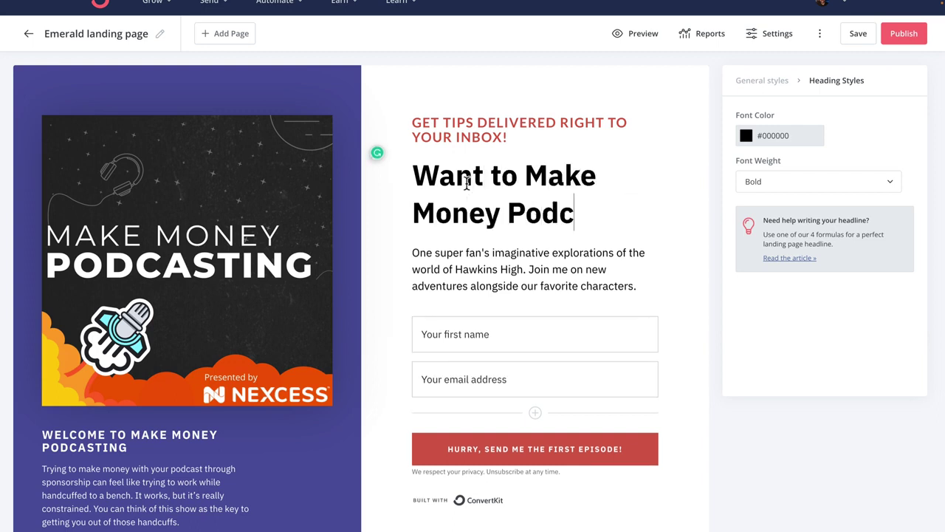
type("asting?")
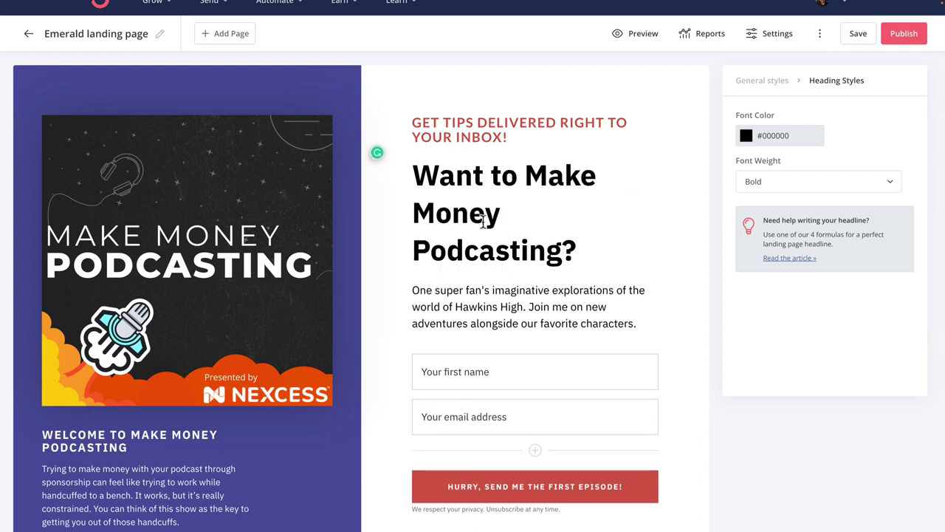
Step: Replace the body paragraph with the weekly-episodes and free-tips copy ending 'Sign up below:'
triple_click(516, 305)
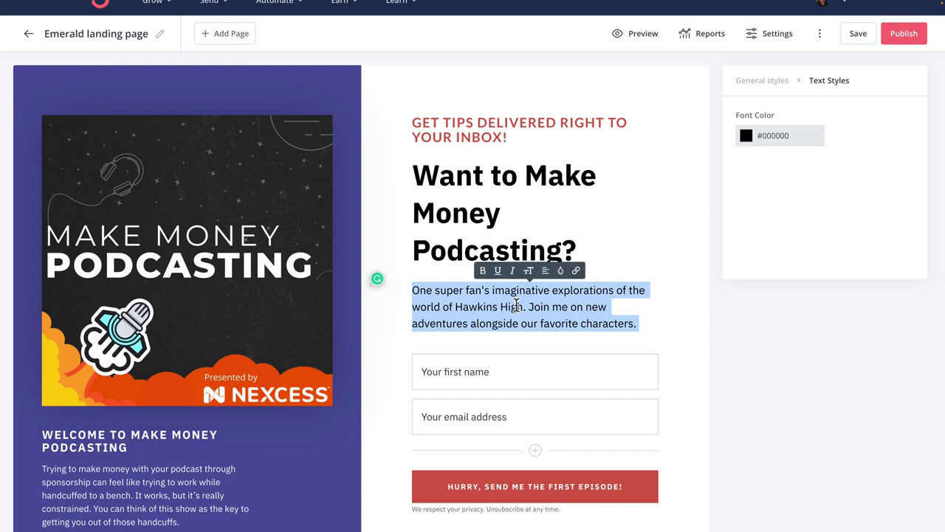
type("On top of weekly episodes, we ")
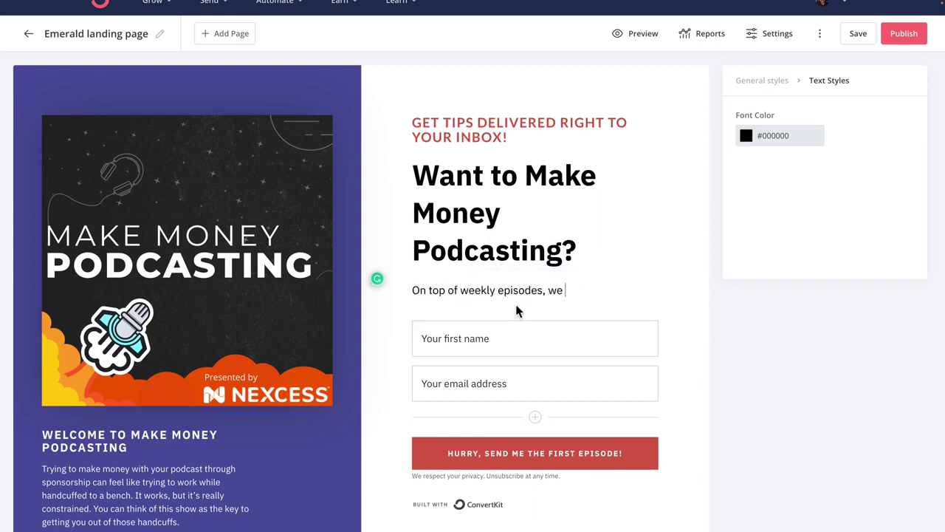
type("send out free weekly tips")
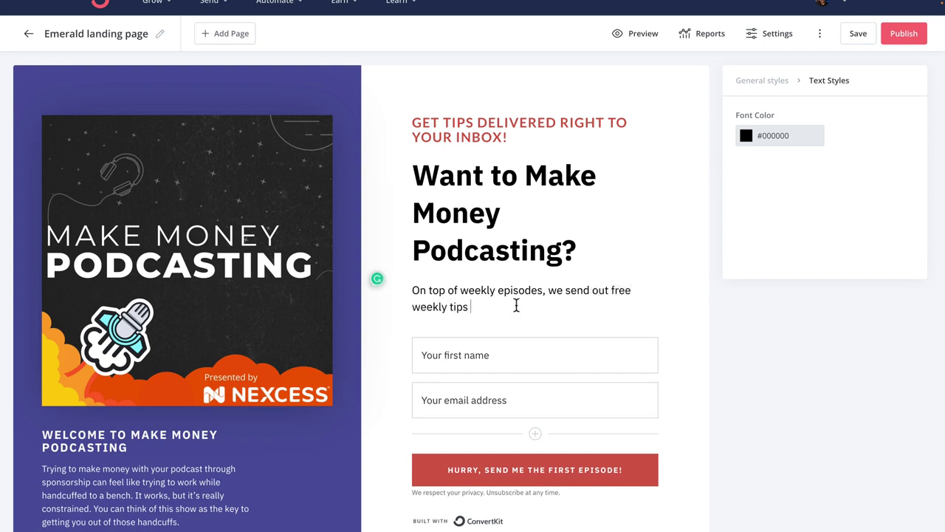
type(" to grow and monetize your audience. Siu")
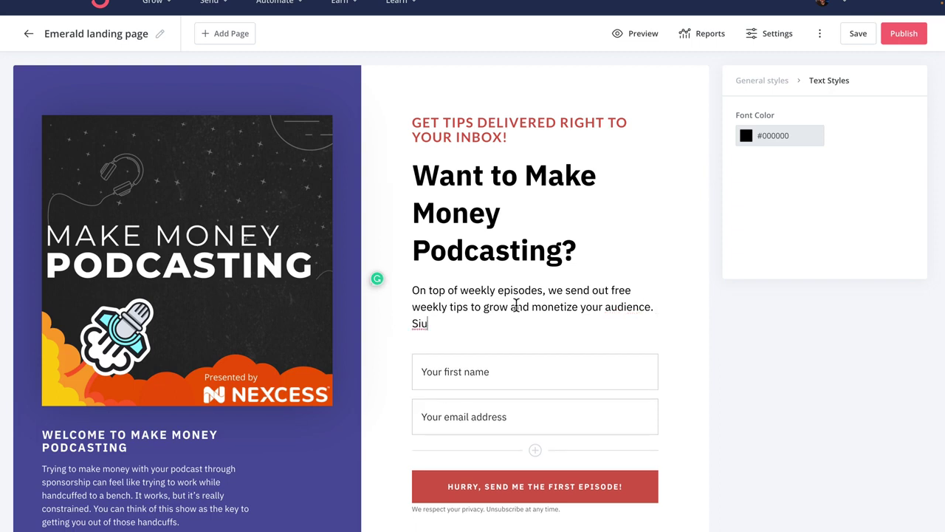
type("n up below:")
Step: Relabel the red signup button to 'I WANT TO MAKE MONEY!'
scroll(515, 304, "down", 2)
left_click(589, 352)
key("ctrl+a")
type("I WANT TO")
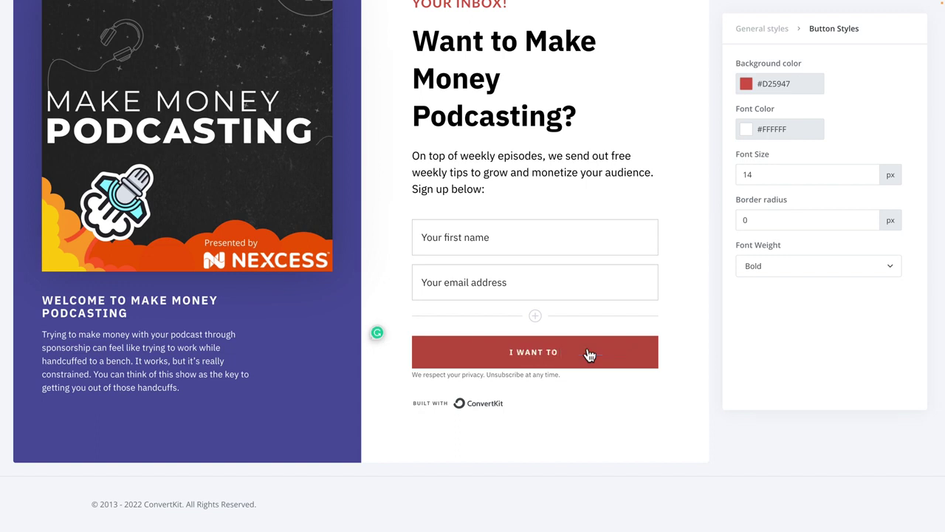
type(" MAKE MONEY!")
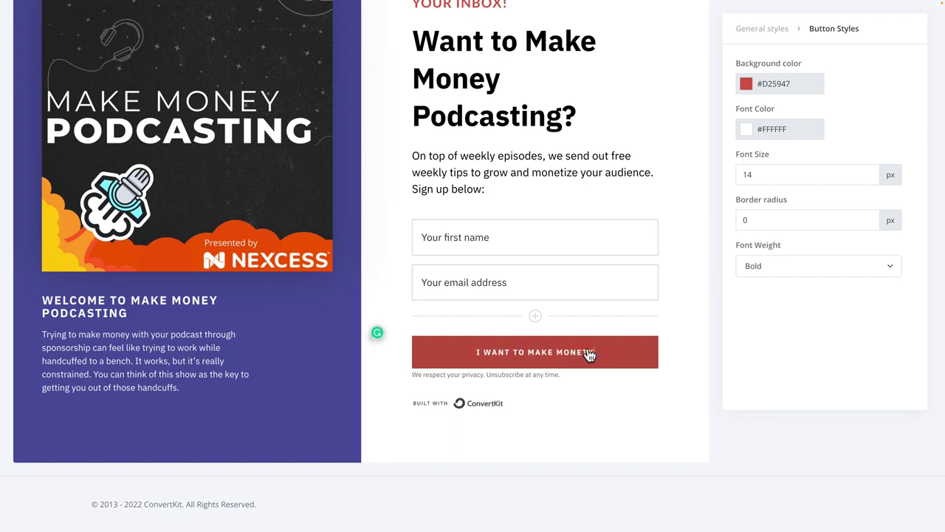
left_click(544, 375)
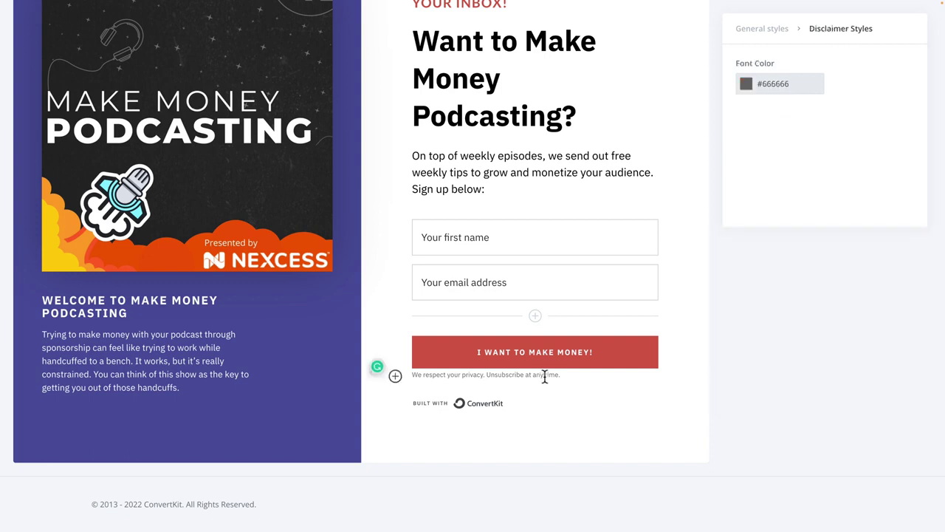
Step: Set the preheader's font colour to hex f25e24
scroll(573, 131, "up", 2)
left_click(570, 136)
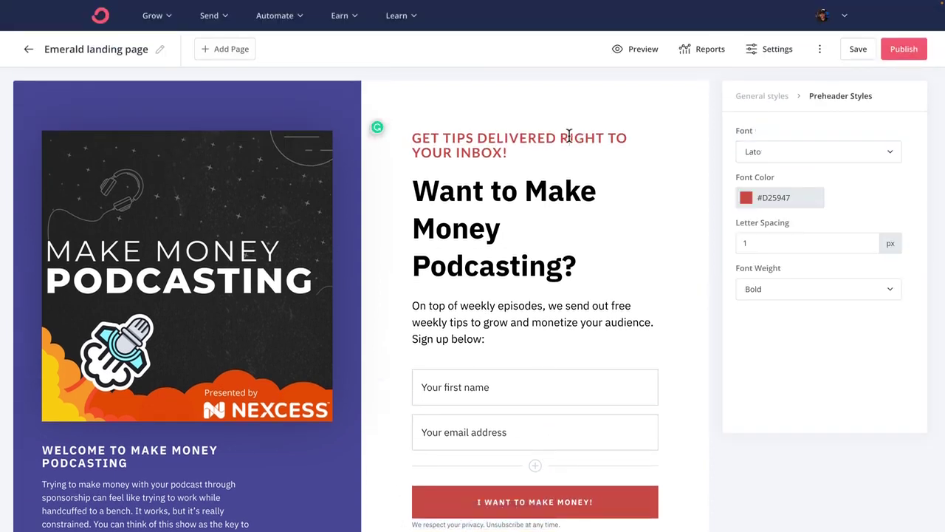
left_click(777, 197)
double_click(791, 199)
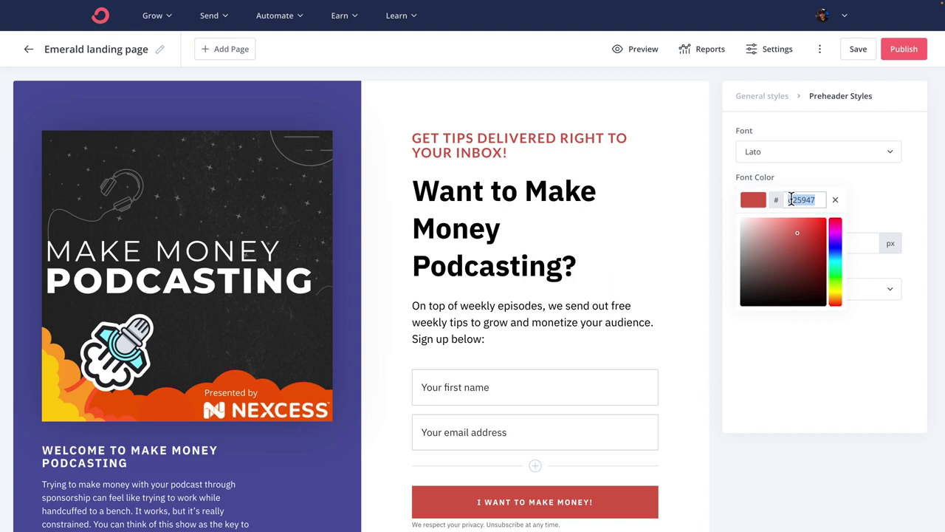
key("BackSpace")
type("f25e24")
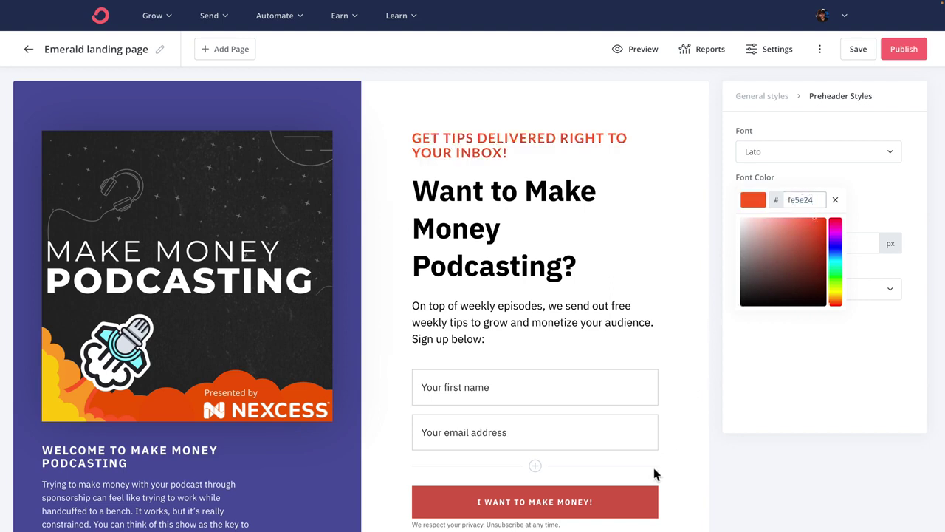
Step: Give the signup button an orange background, hex fe5e24
left_click(644, 502)
left_click(768, 157)
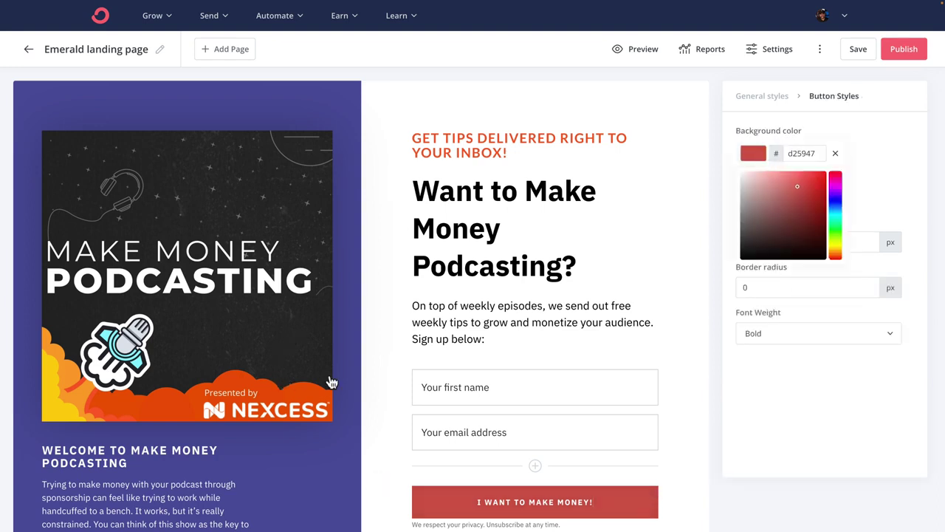
double_click(807, 152)
type("fe5e2d")
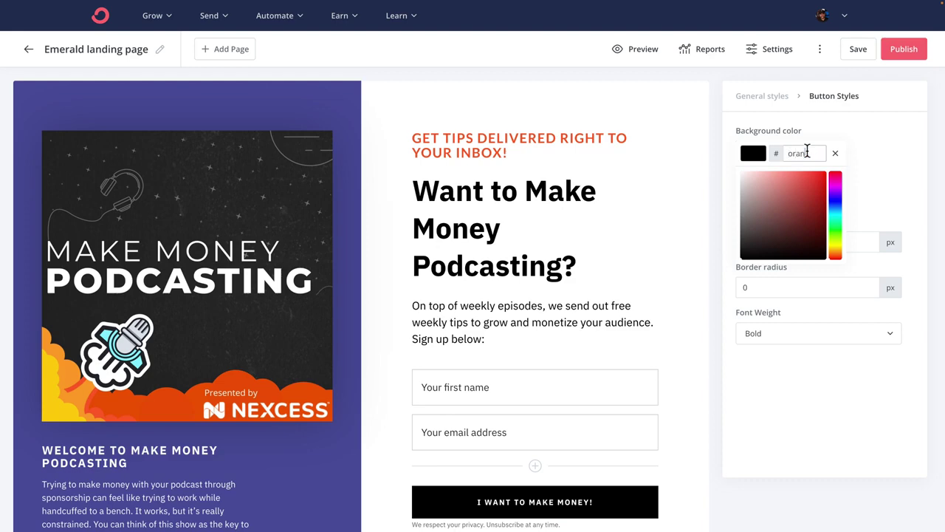
left_click(872, 152)
scroll(640, 177, "down", 3)
scroll(639, 177, "up", 3)
Step: Go back to General styles in the sidebar and look through the page style options
left_click(762, 97)
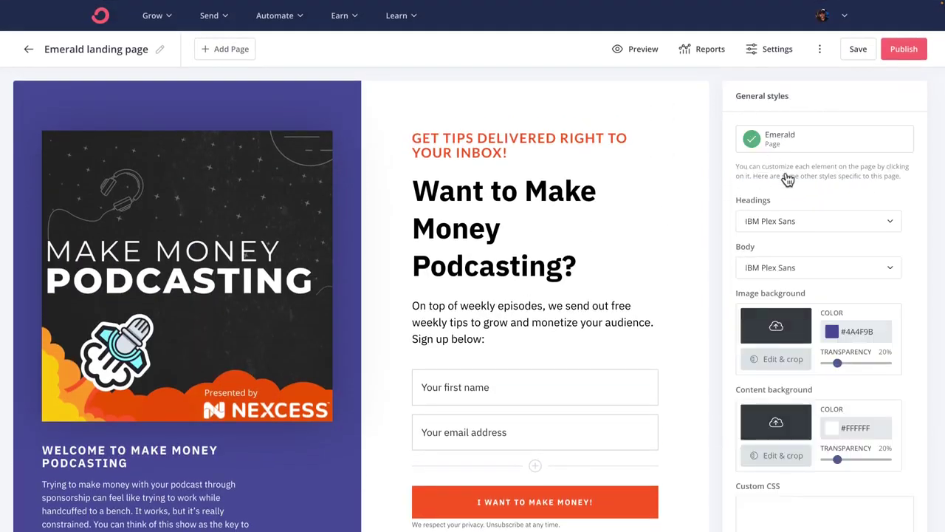
scroll(786, 172, "down", 2)
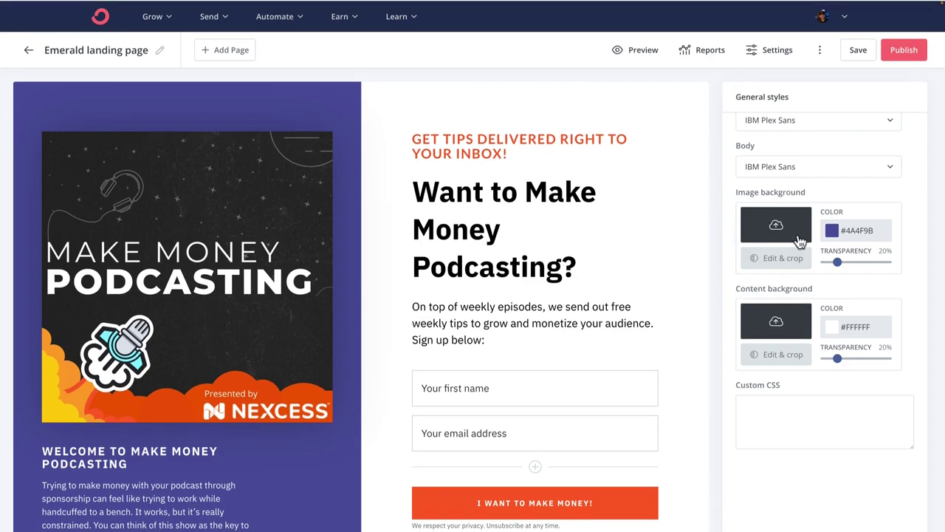
scroll(743, 239, "up", 2)
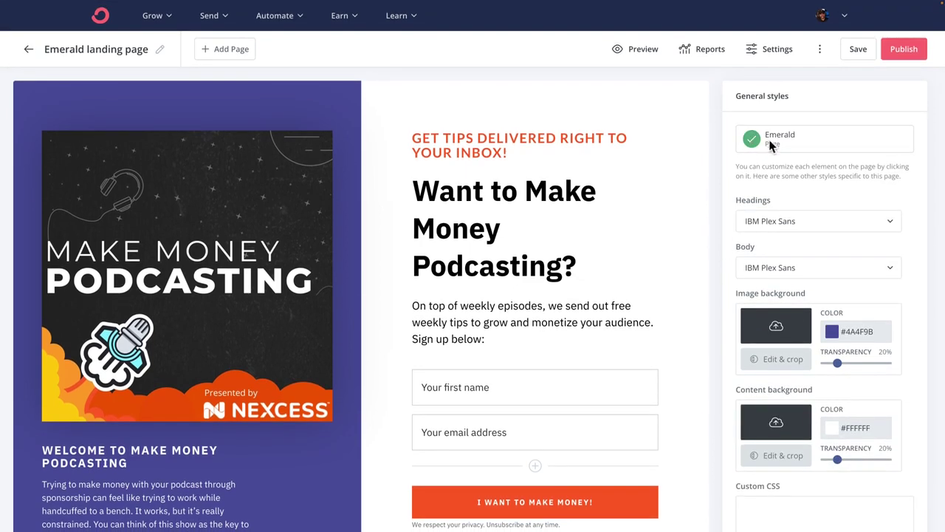
scroll(676, 153, "down", 2)
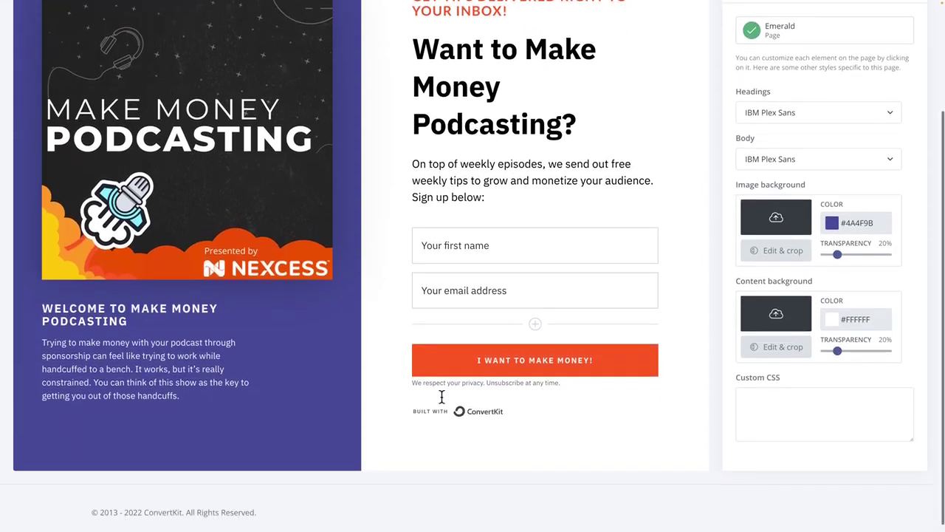
Step: Uncheck 'Show Built with ConvertKit badge' to hide the badge beneath the form
left_click(476, 412)
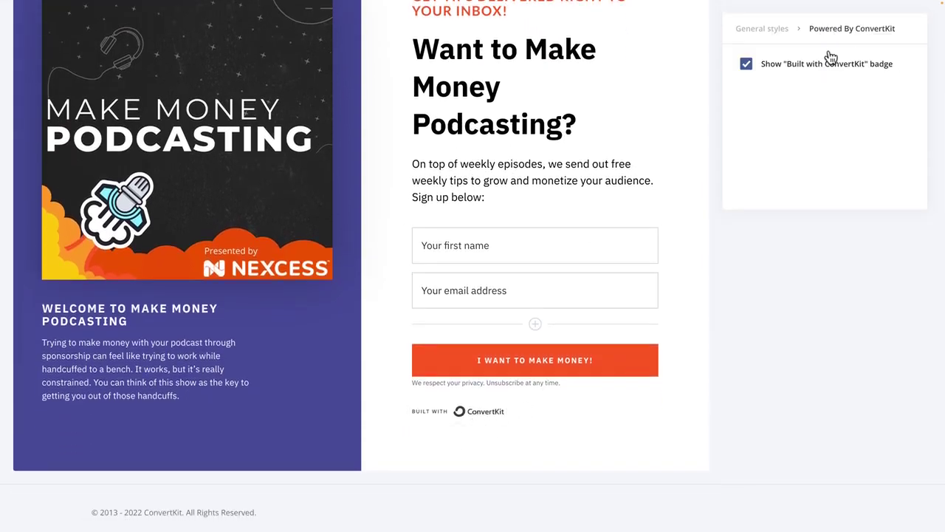
left_click(746, 65)
scroll(665, 142, "up", 2)
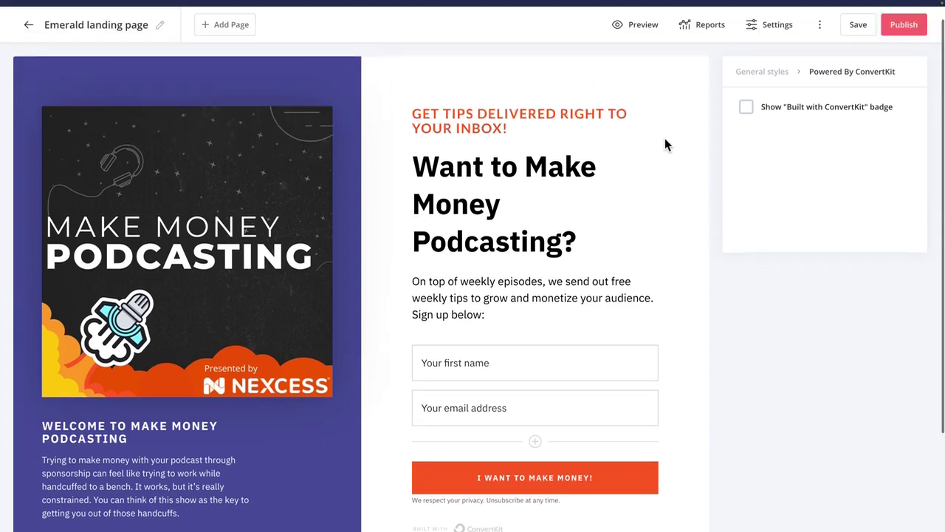
left_click(765, 96)
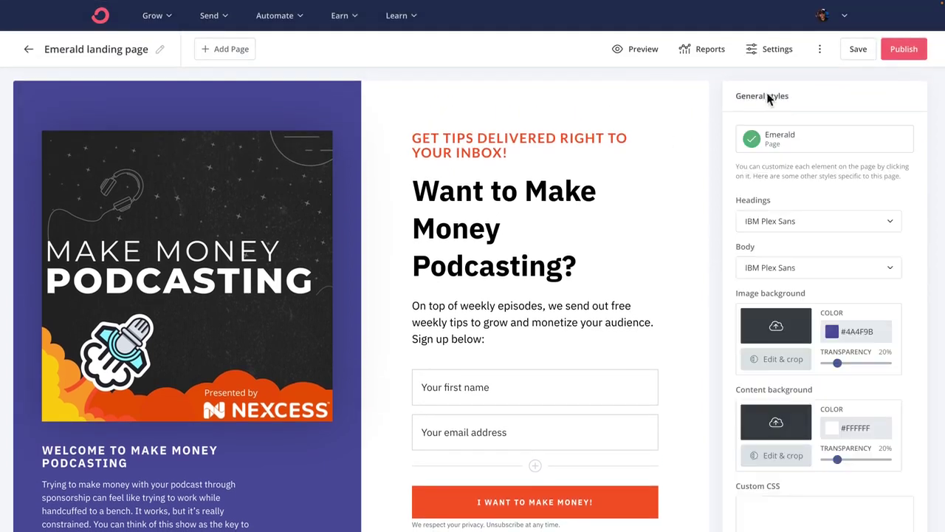